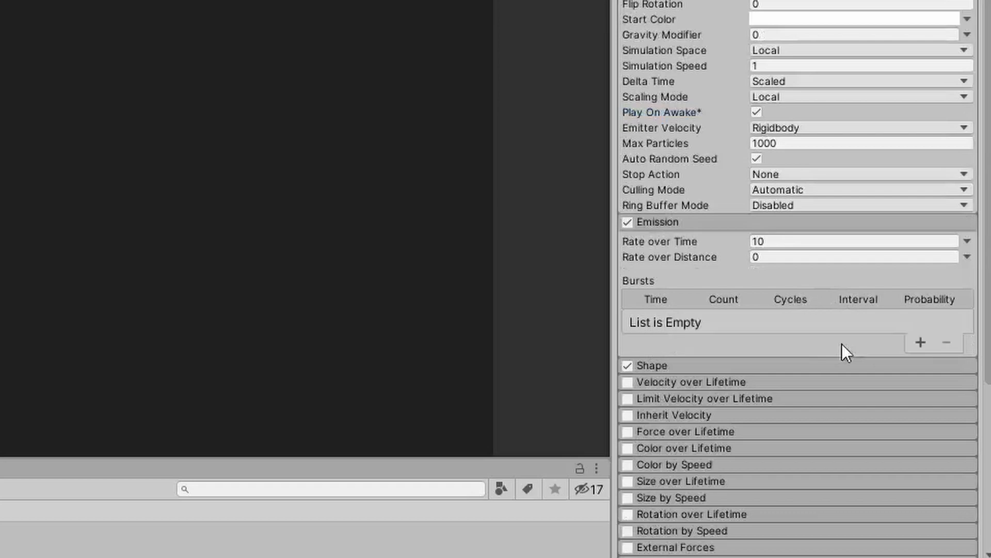
Add a burst with a count of 1 to the particle system's Emission module and collapse the module.
left_click(920, 343)
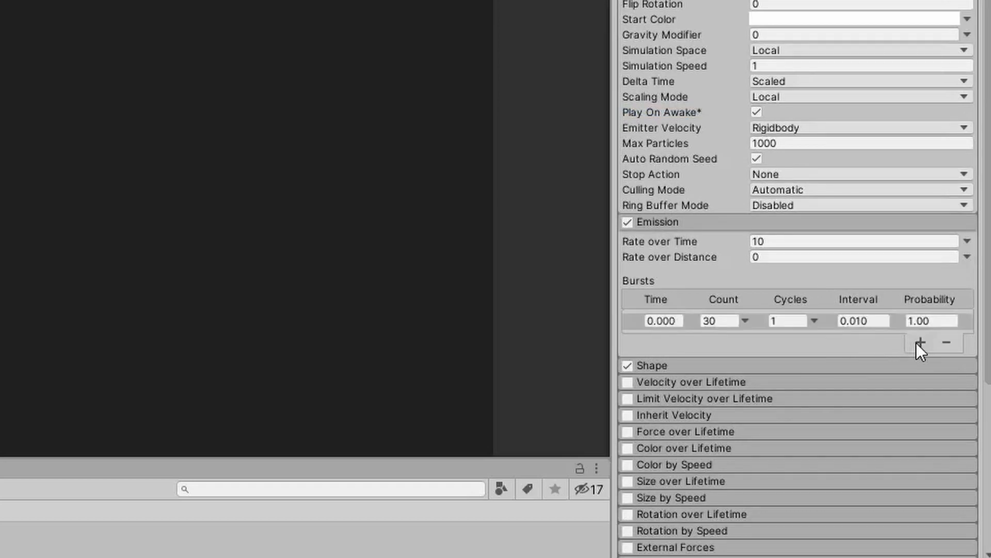
left_click(722, 321)
type("15")
left_click(735, 221)
Set the emitter shape to Sphere in the Shape module and collapse the module.
left_click(698, 223)
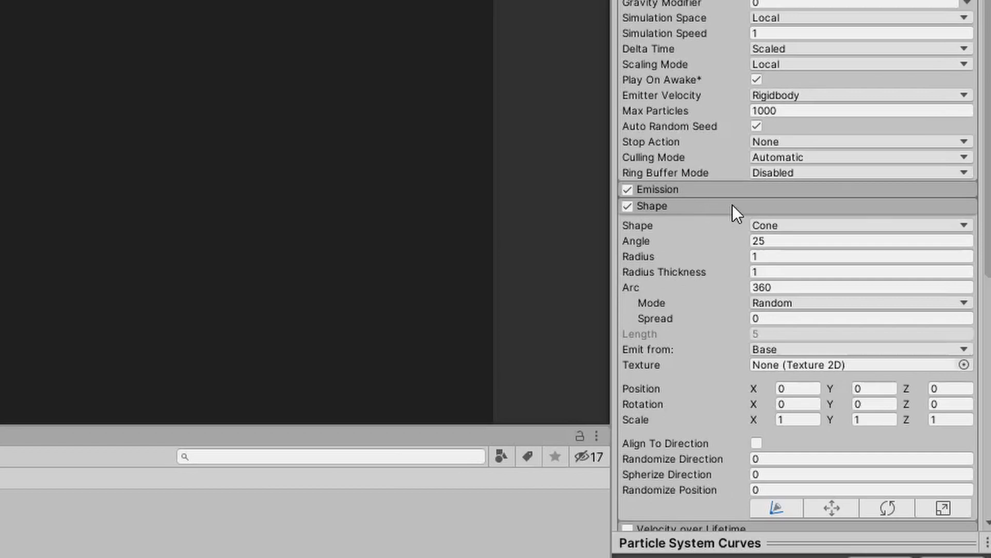
left_click(807, 225)
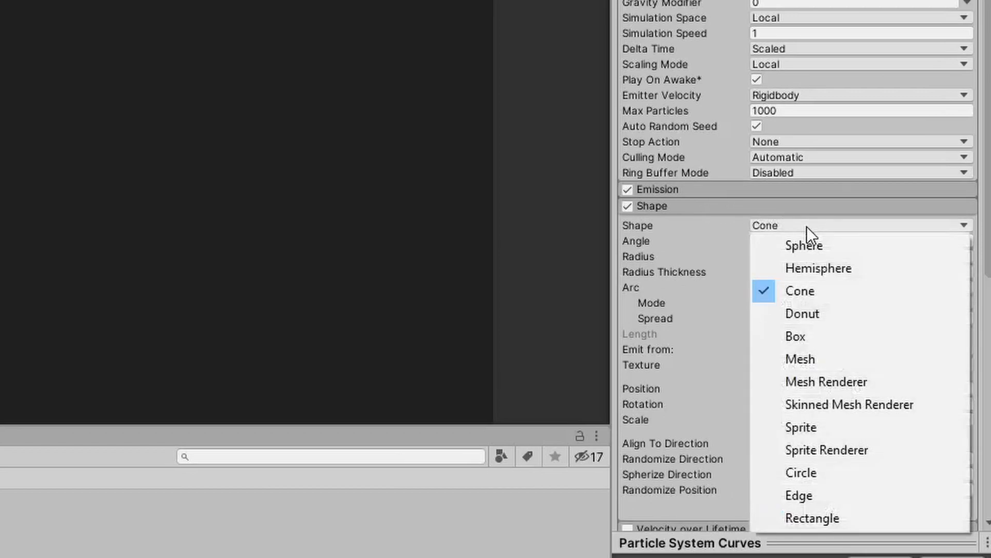
left_click(809, 248)
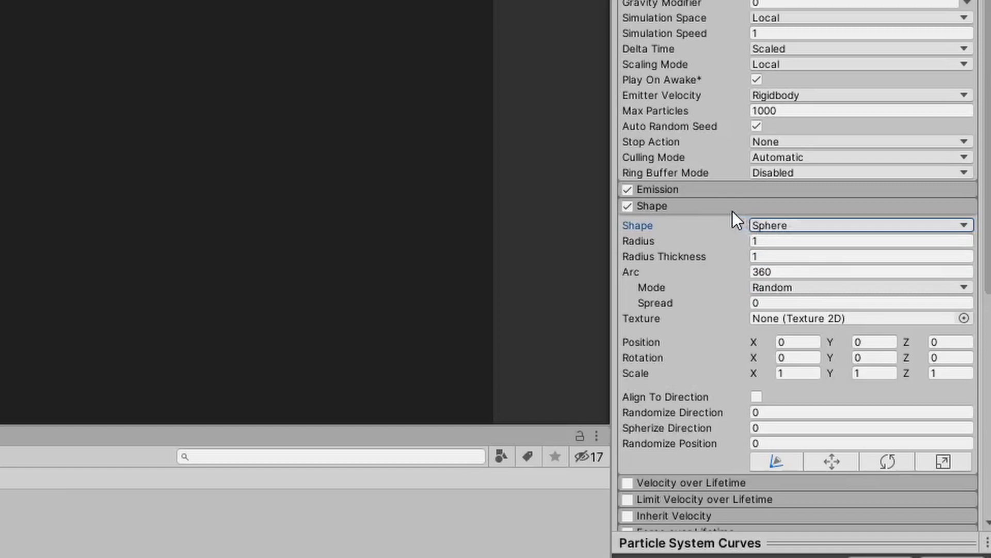
left_click(781, 201)
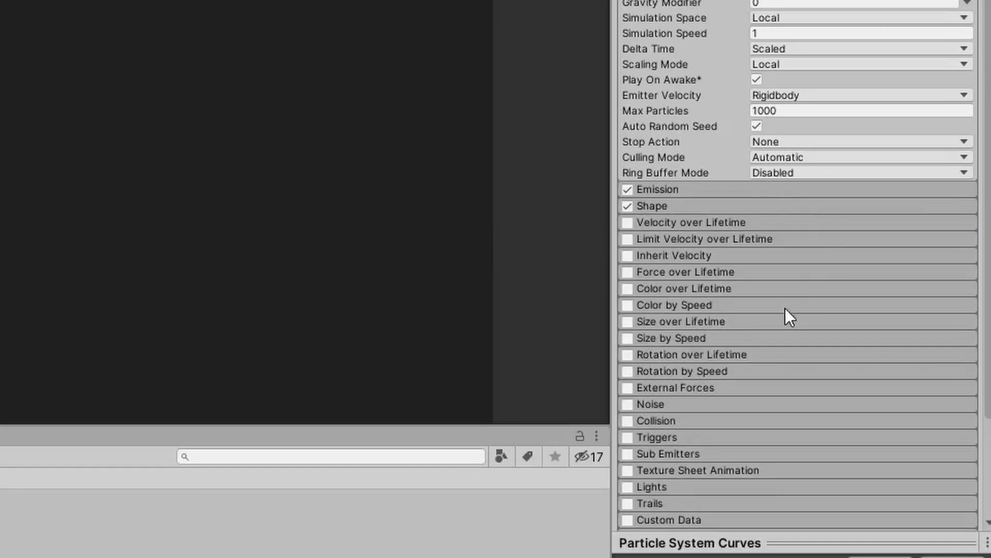
Enable the Color over Lifetime module and set its color mode to Random Between Two Gradients.
left_click(627, 289)
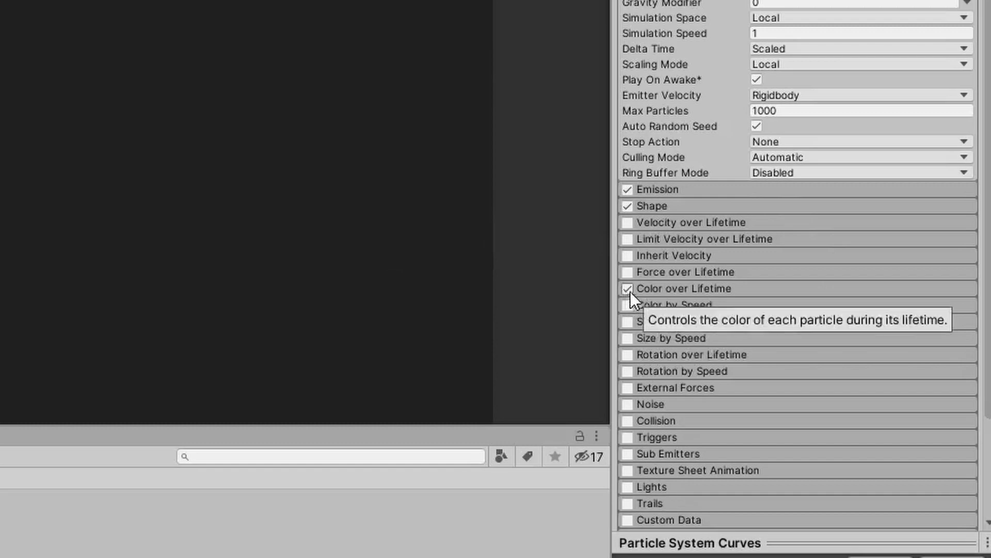
left_click(762, 288)
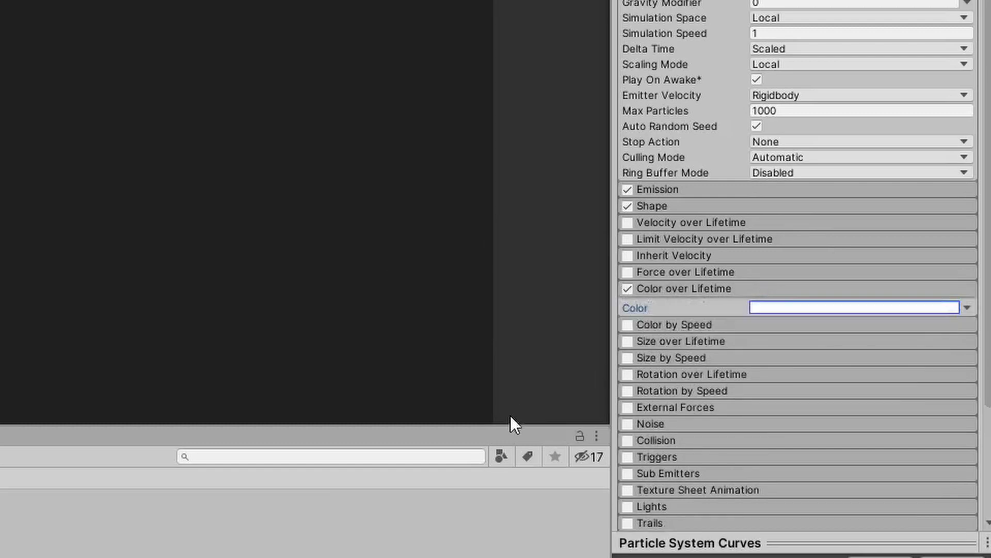
left_click(966, 309)
left_click(882, 348)
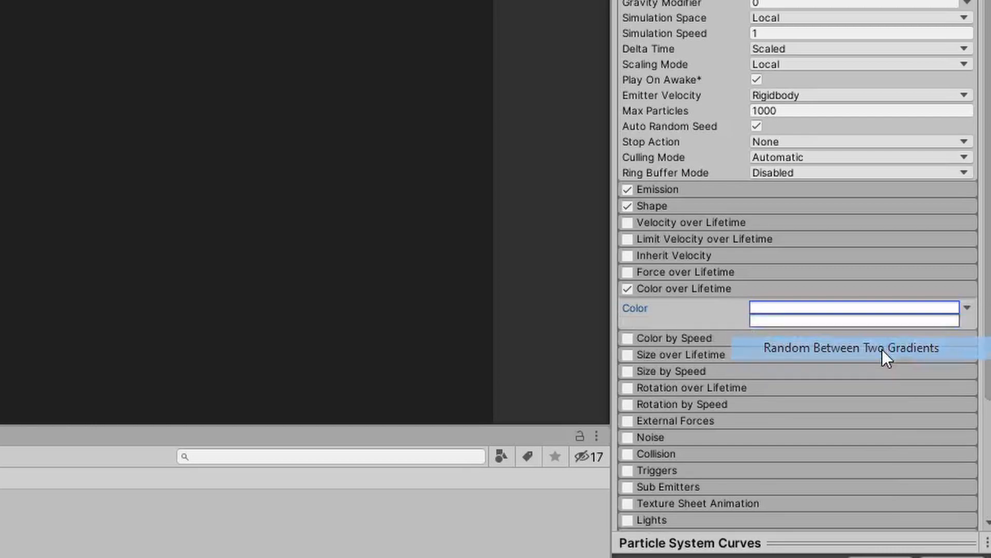
Set the start color key of the first Color over Lifetime gradient to a saturated golden yellow.
left_click(868, 307)
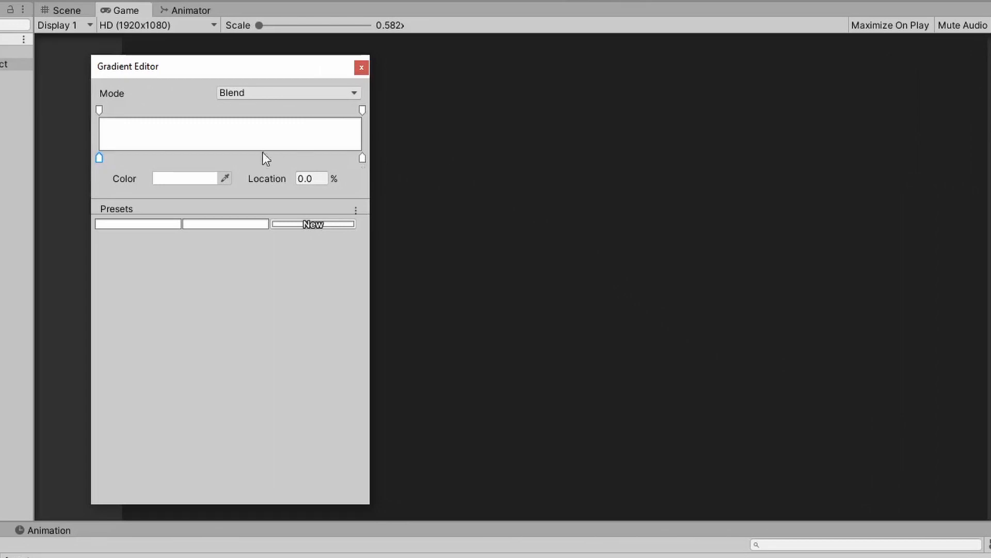
left_click(185, 178)
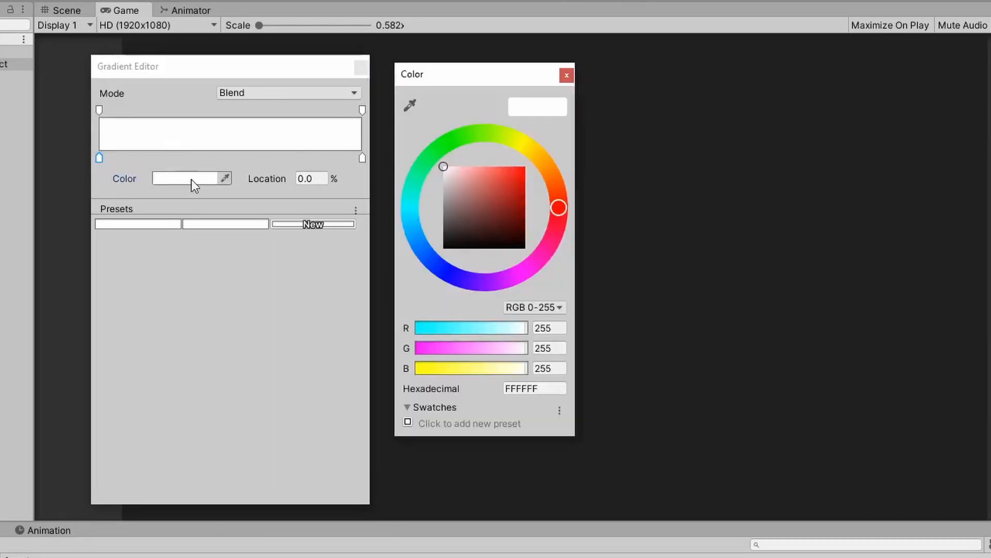
left_click(534, 149)
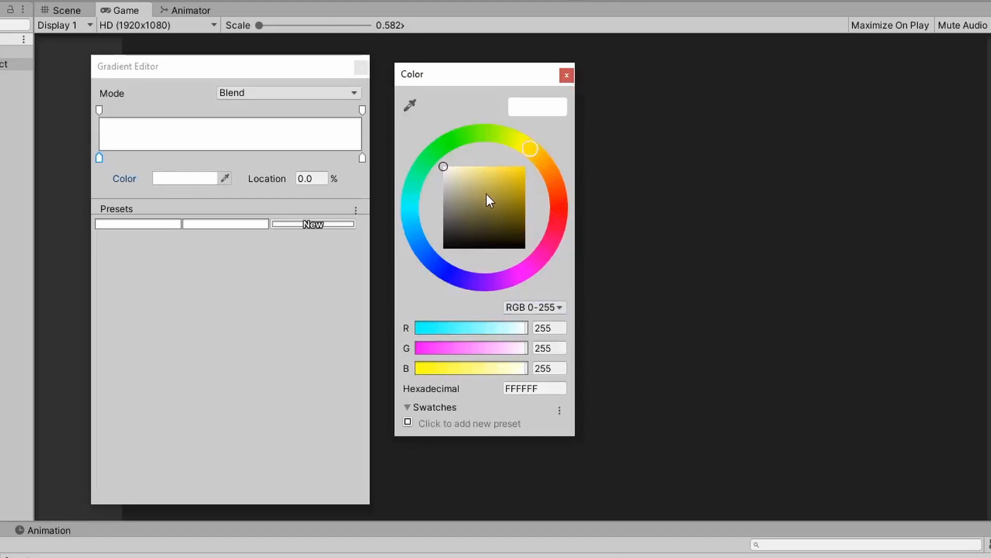
left_click_drag(487, 195, 535, 142)
left_click(566, 75)
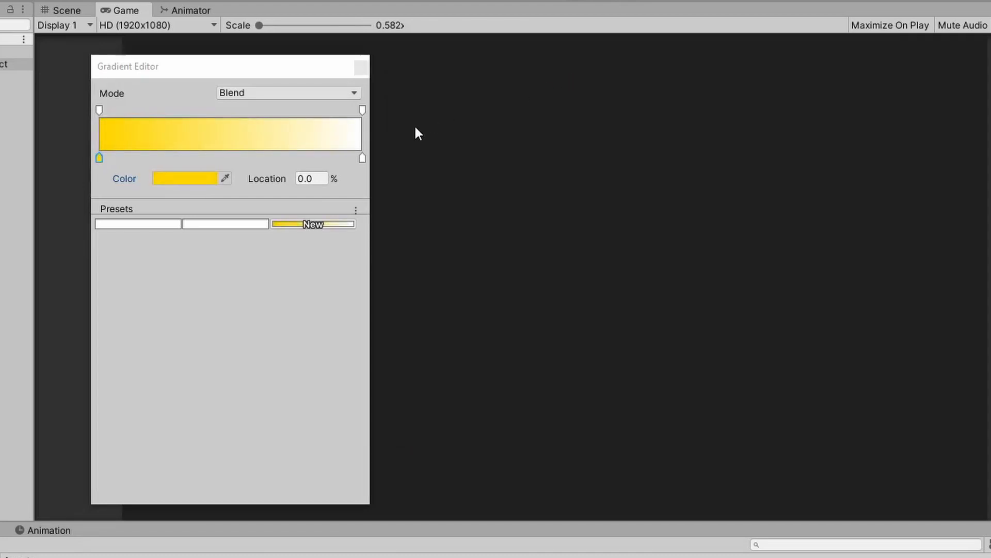
Remove the end color and alpha keys from the yellow gradient and close the Gradient Editor.
left_click(363, 157)
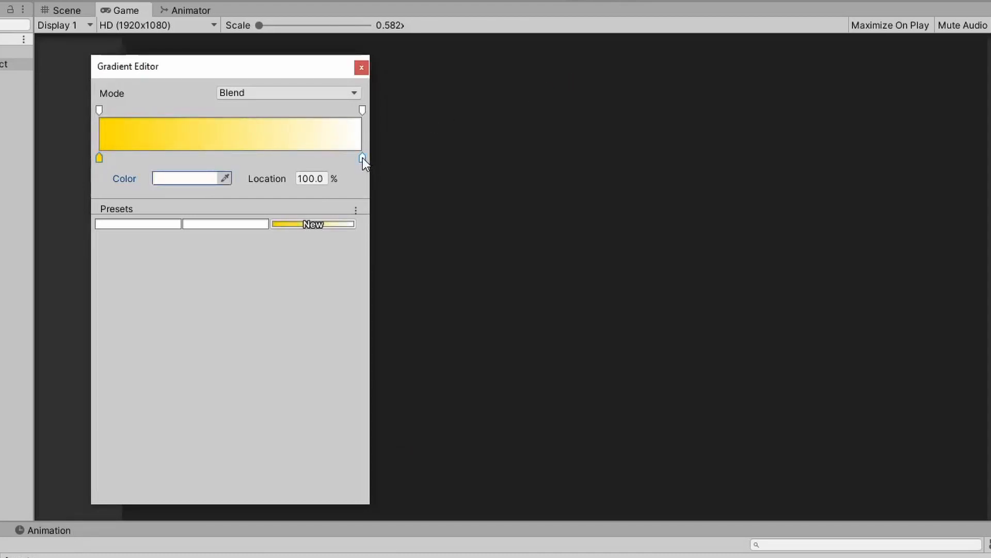
key("Delete")
left_click(361, 110)
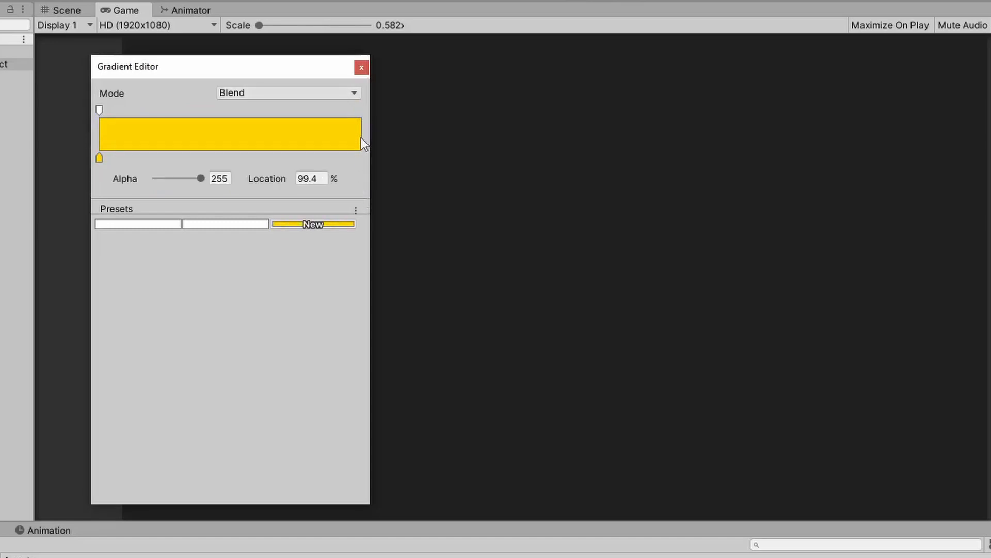
key("Delete")
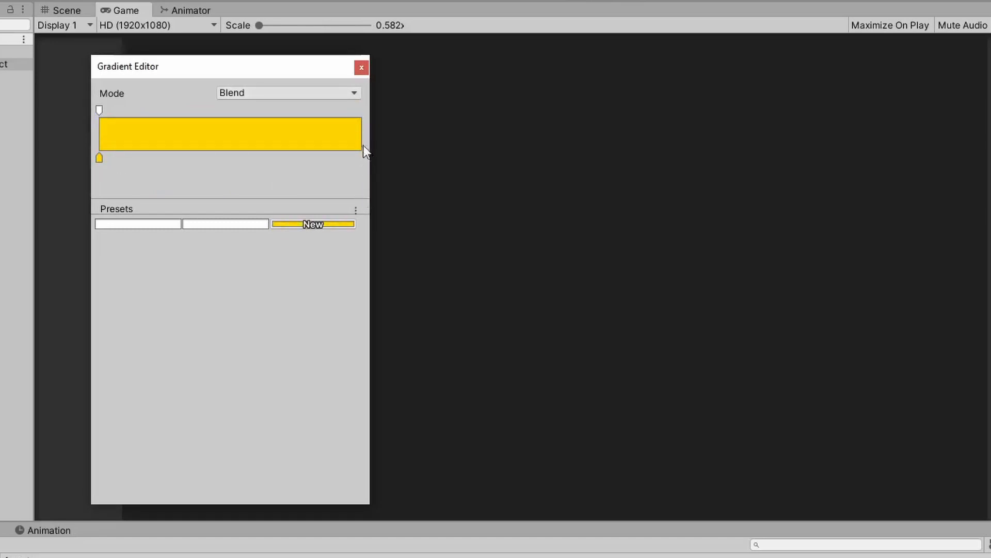
left_click(361, 66)
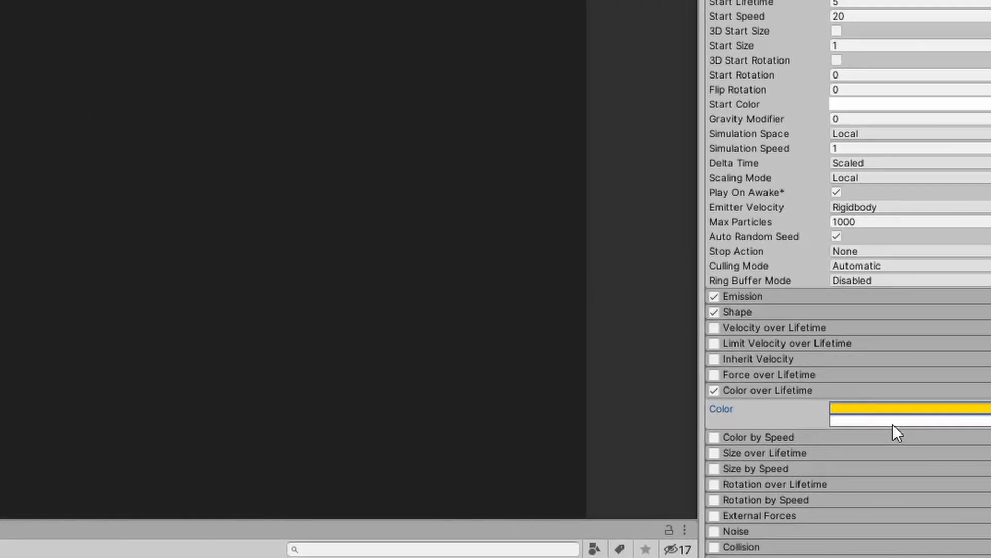
Set the start color key of the second Color over Lifetime gradient to a saturated orange-red.
left_click(818, 416)
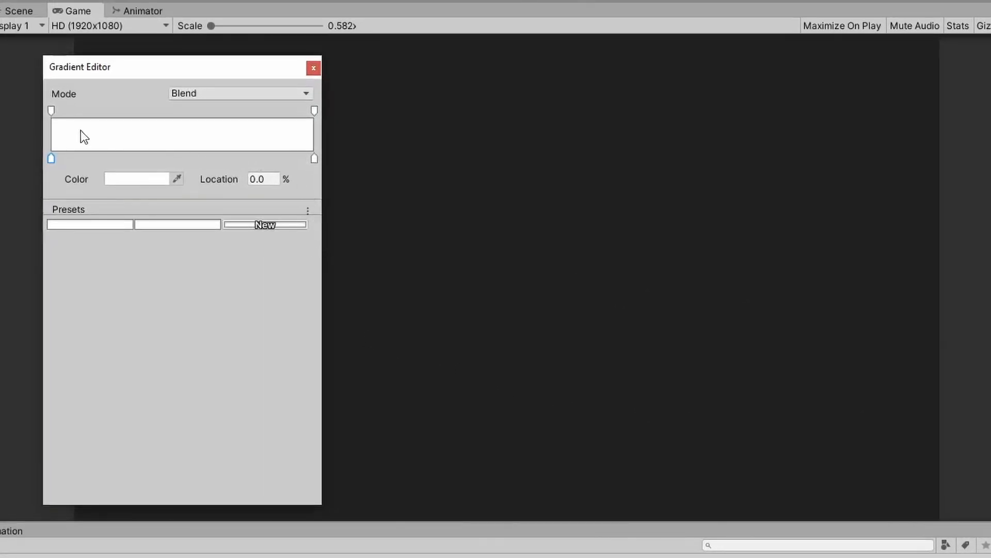
left_click(133, 179)
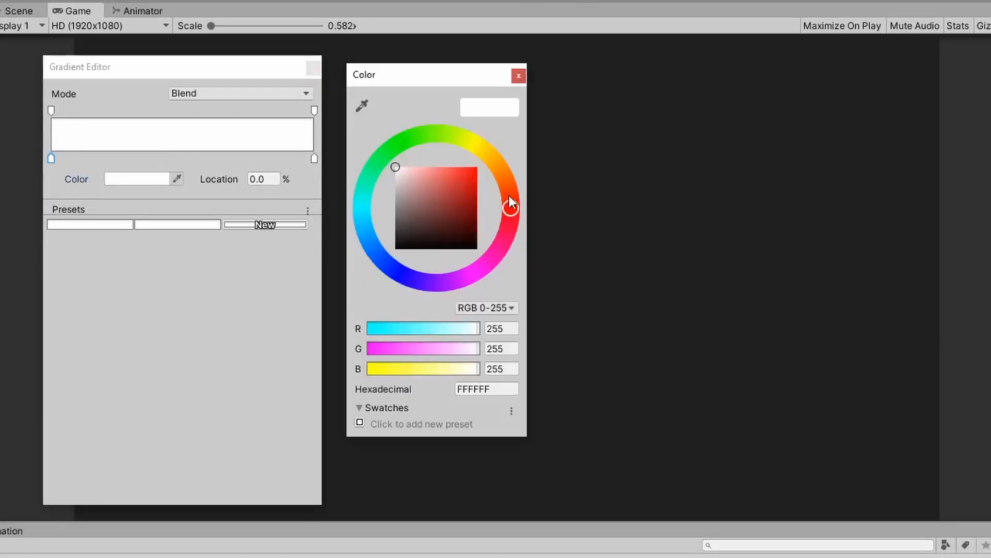
left_click_drag(515, 200, 513, 192)
left_click_drag(448, 178, 479, 164)
Remove the end color and alpha keys from the orange-red gradient, close the editor and collapse Color over Lifetime.
left_click(315, 160)
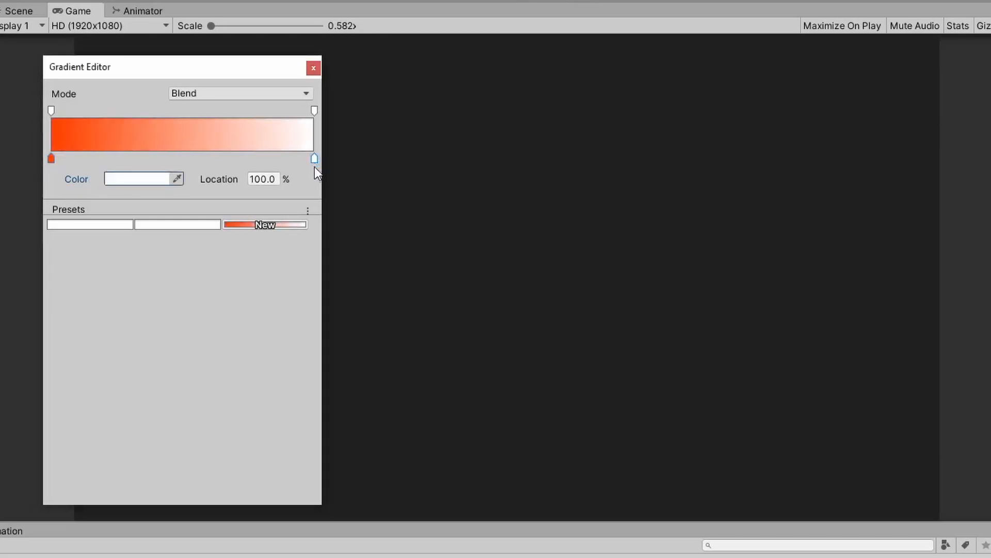
key("Delete")
left_click(314, 110)
key("Delete")
left_click(314, 67)
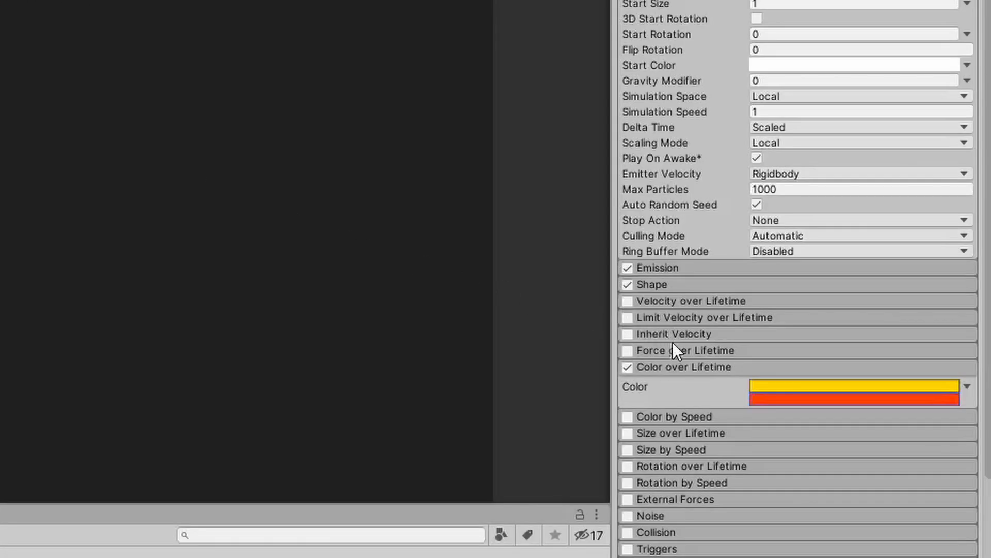
left_click(714, 366)
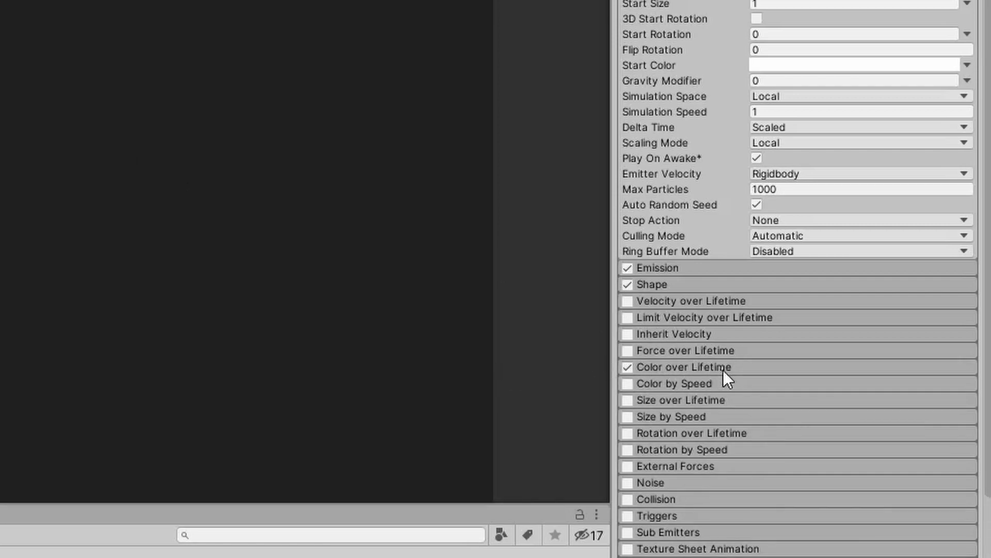
Enable Size over Lifetime, shape its size curve to fall smoothly from about 0.3 to 0, and collapse the module.
left_click(628, 400)
left_click(693, 405)
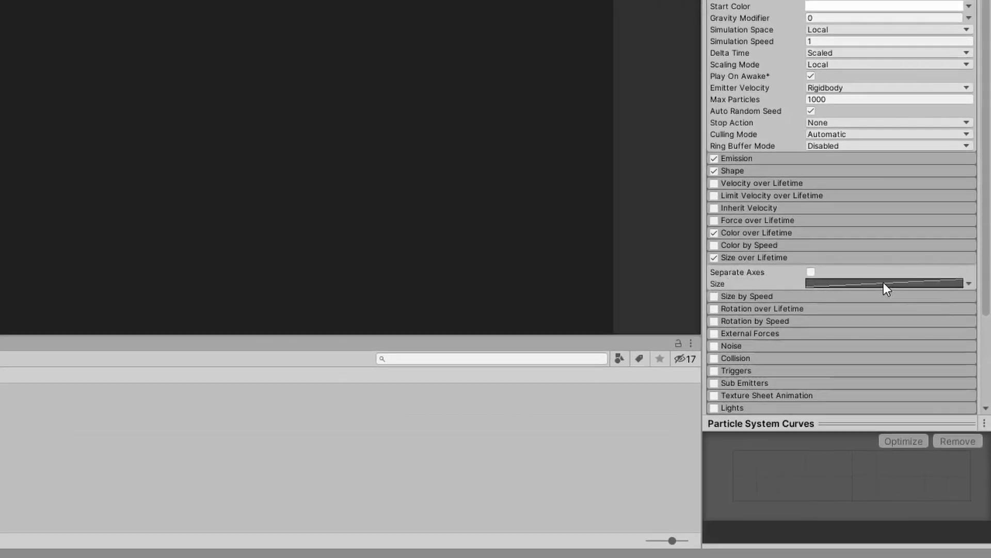
left_click(858, 418)
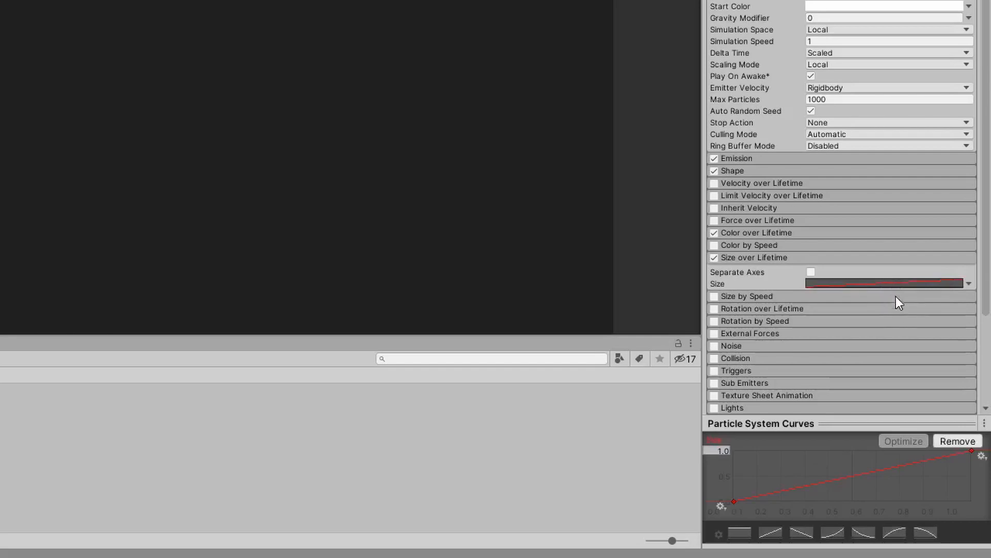
left_click_drag(735, 500, 734, 486)
left_click_drag(973, 451, 928, 505)
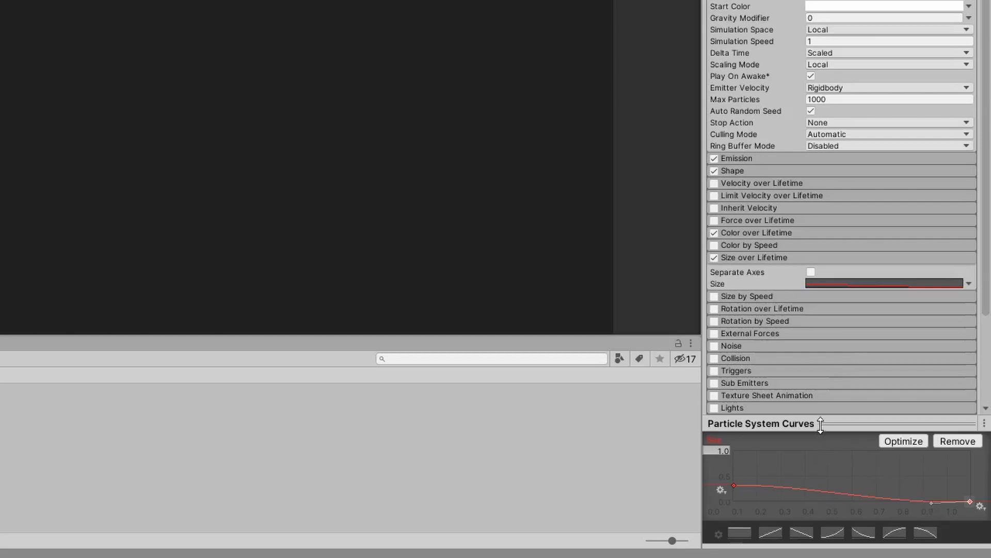
left_click_drag(820, 423, 831, 494)
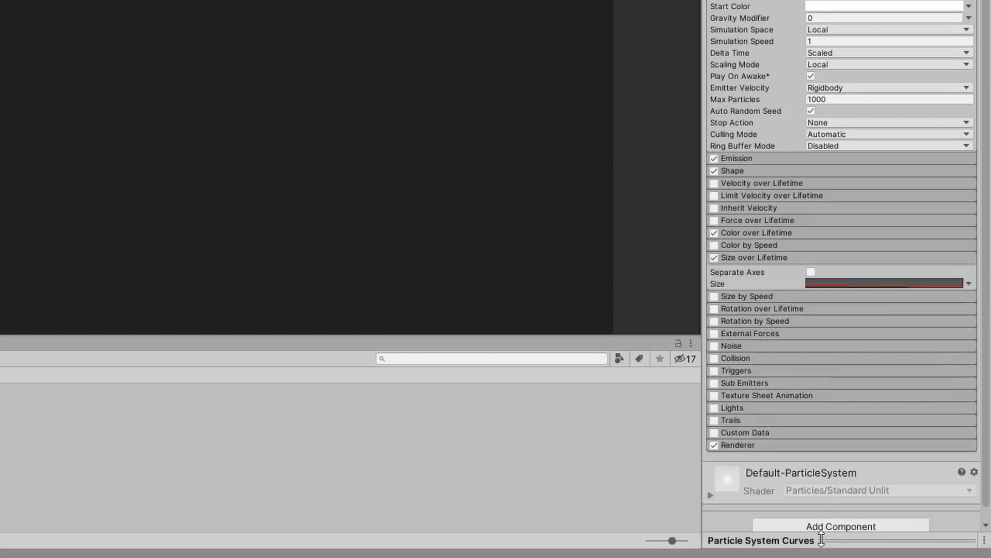
left_click_drag(821, 540, 821, 421)
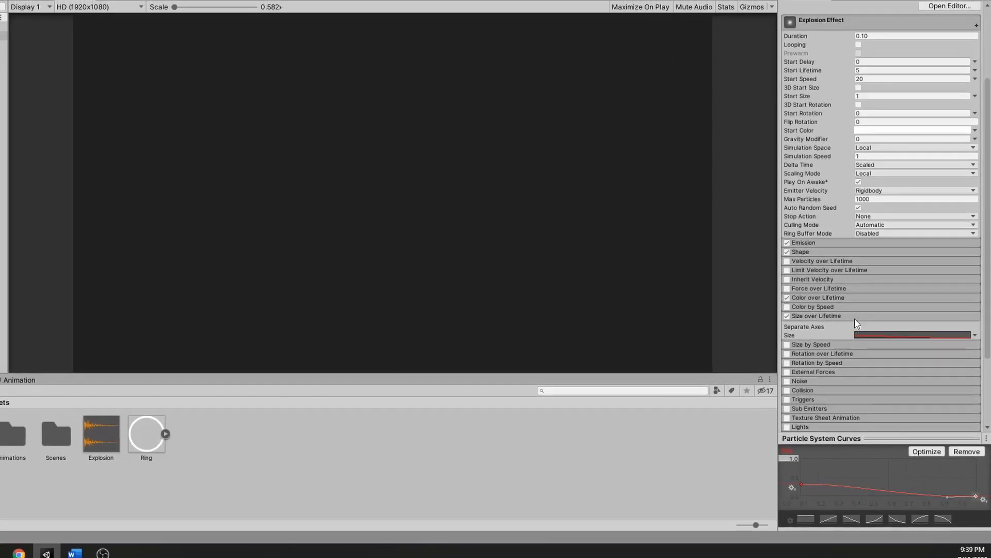
left_click(854, 317)
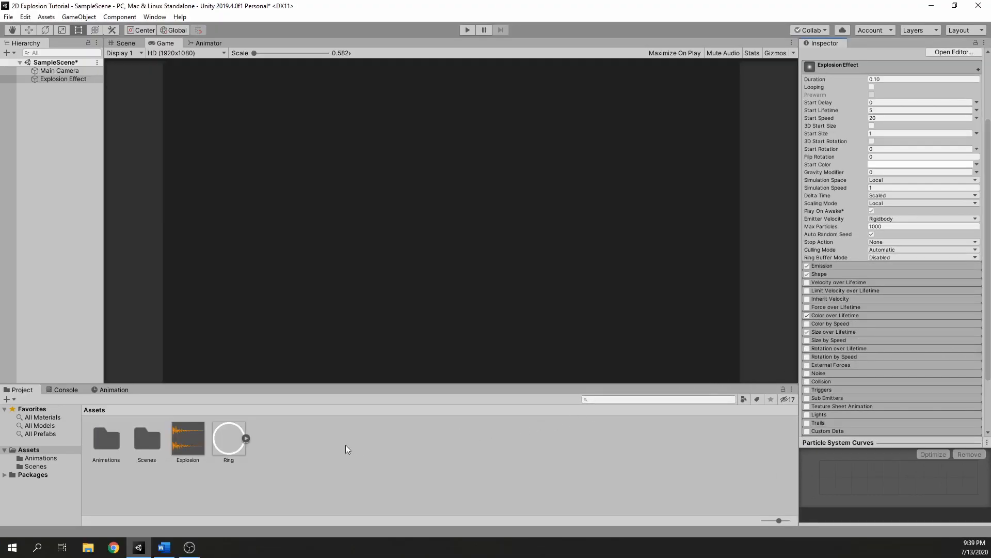
Create a Circle sprite in the Assets folder and keep its default name.
right_click(293, 442)
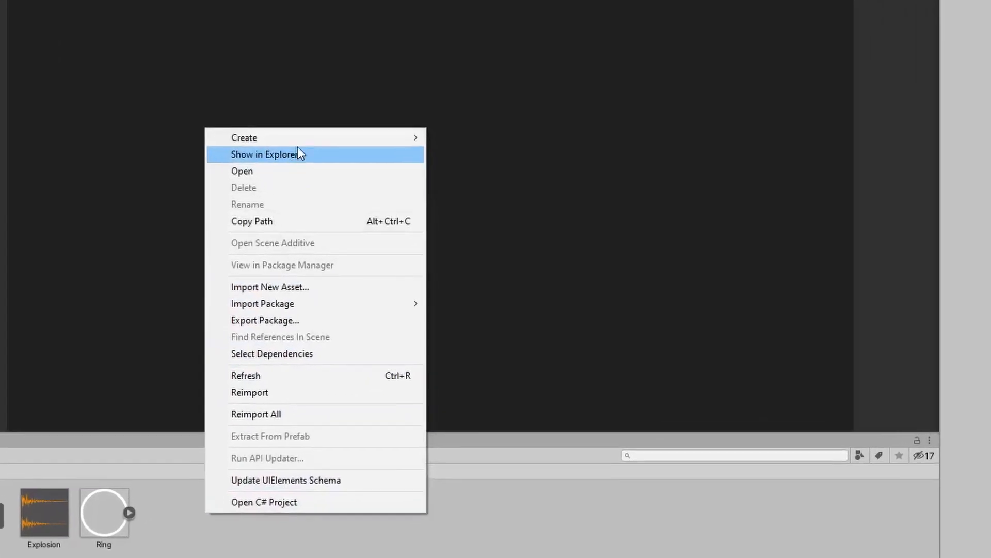
mouse_move(315, 150)
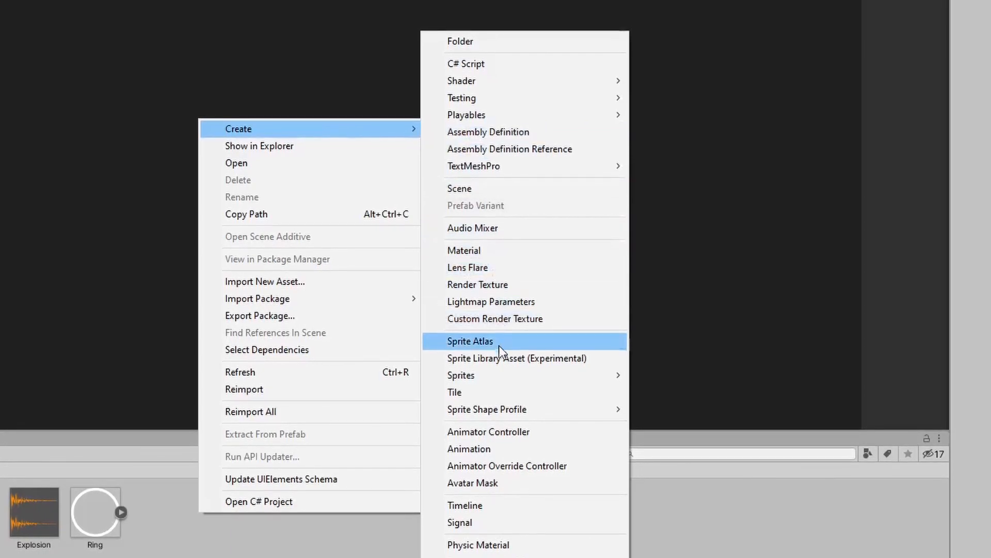
mouse_move(497, 377)
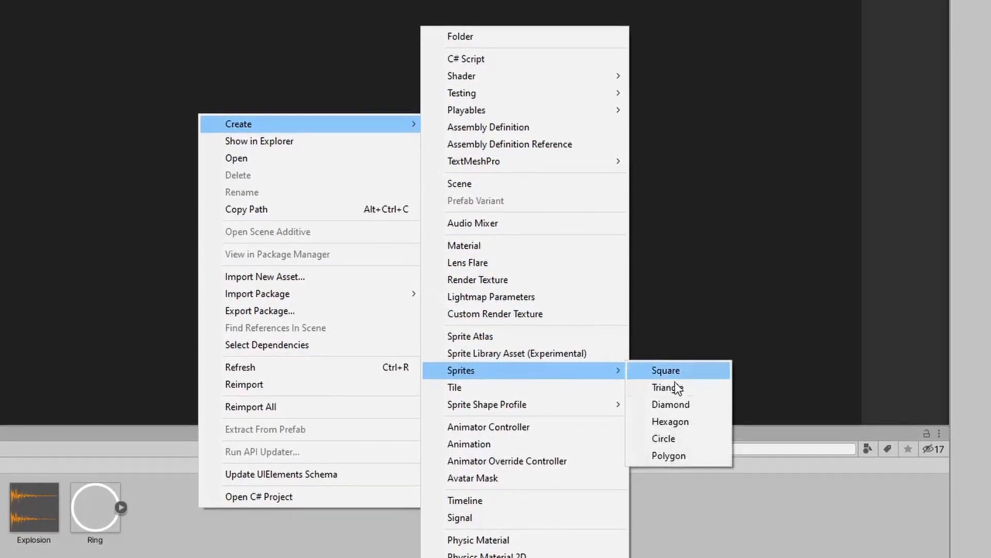
left_click(682, 439)
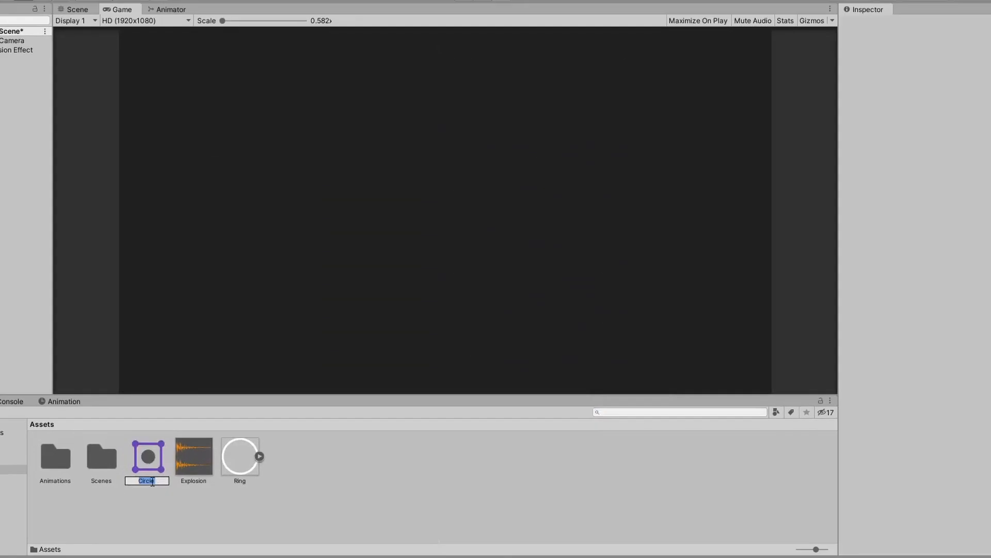
left_click(93, 523)
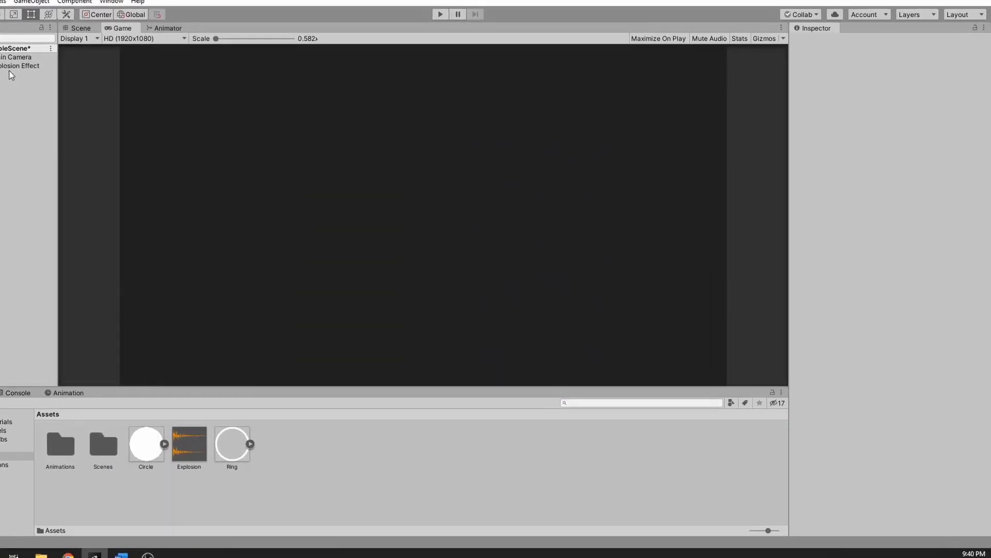
Enable the Texture Sheet Animation module on the Explosion Effect and set its mode to Sprites.
left_click(59, 80)
scroll(840, 264, "down", 5)
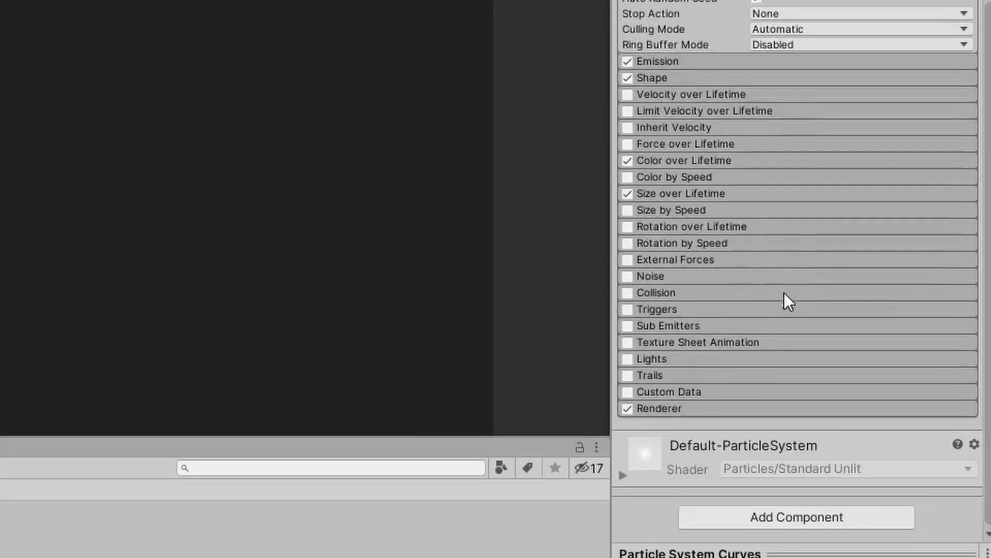
left_click(628, 342)
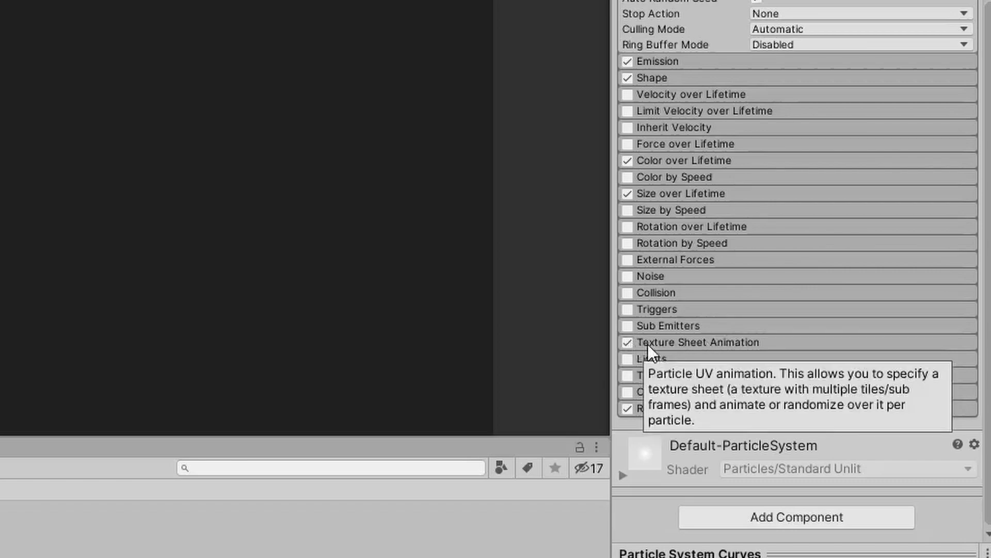
left_click(764, 342)
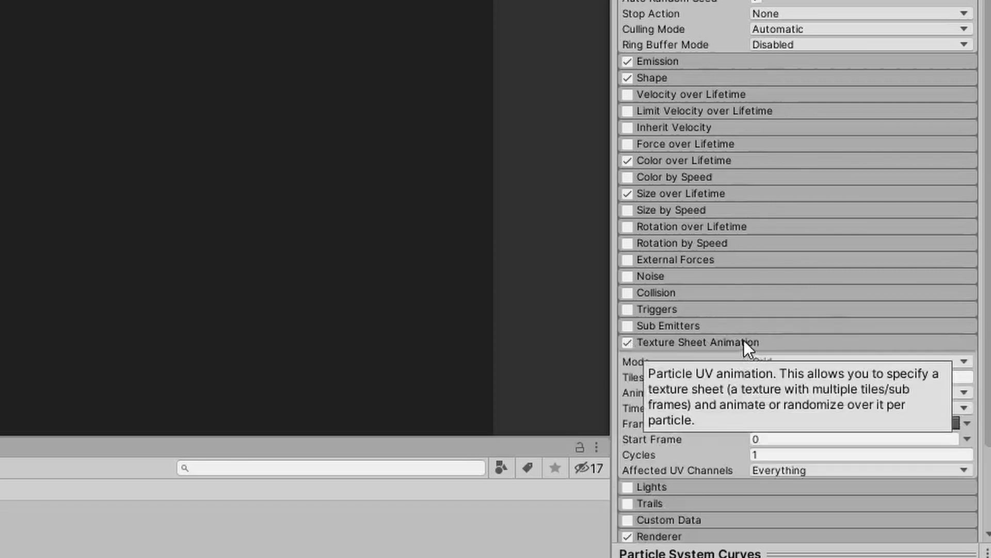
scroll(744, 341, "down", 3)
left_click(774, 233)
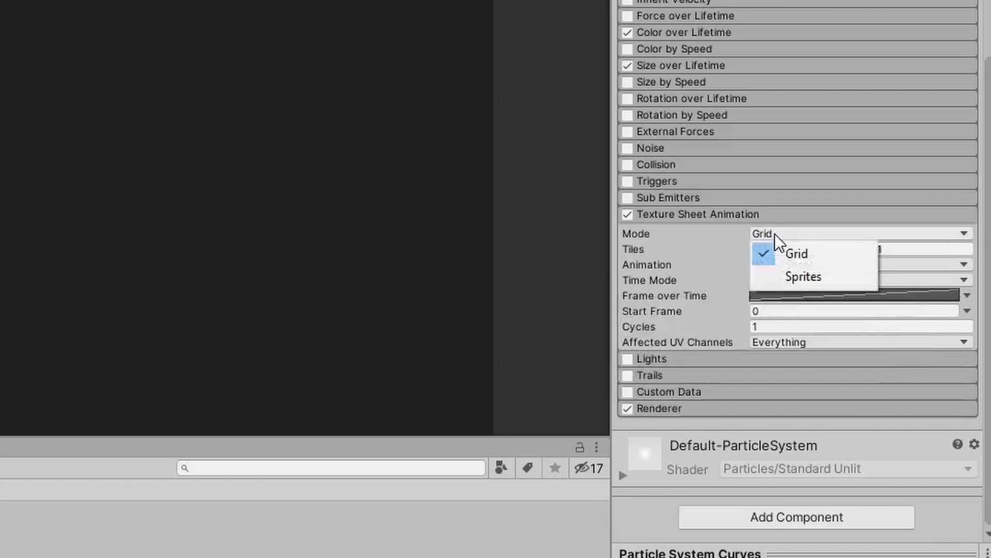
left_click(792, 275)
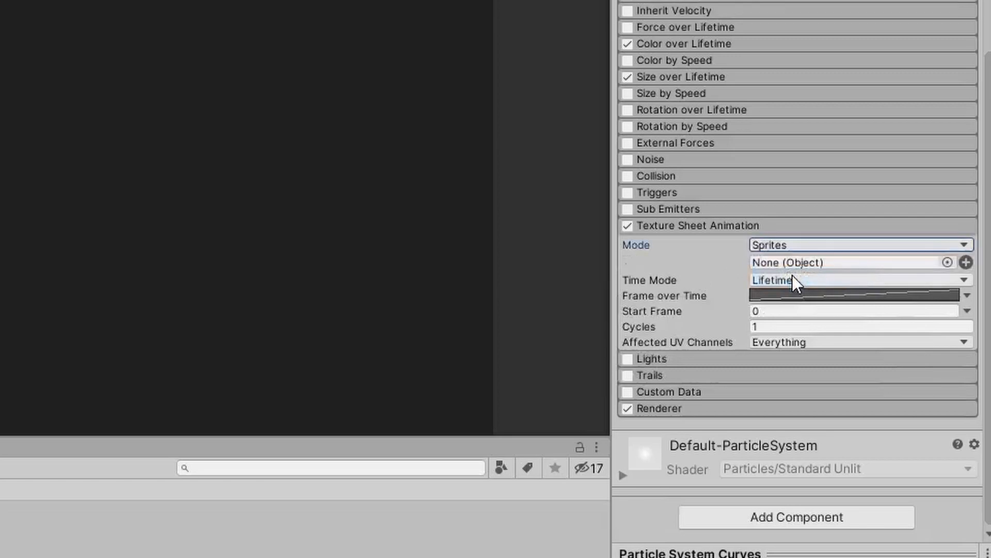
Assign the Circle sprite in Texture Sheet Animation and collapse the module.
left_click(951, 258)
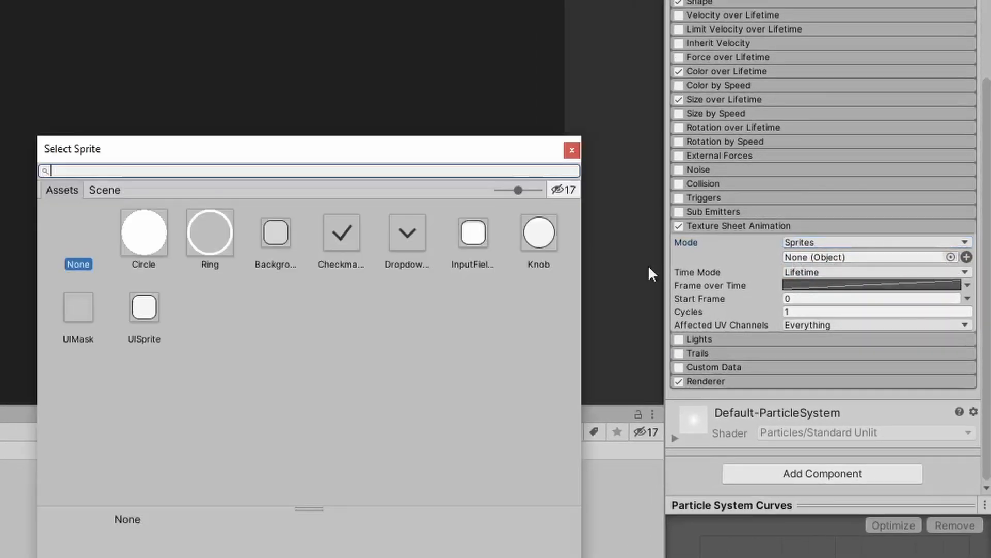
double_click(140, 235)
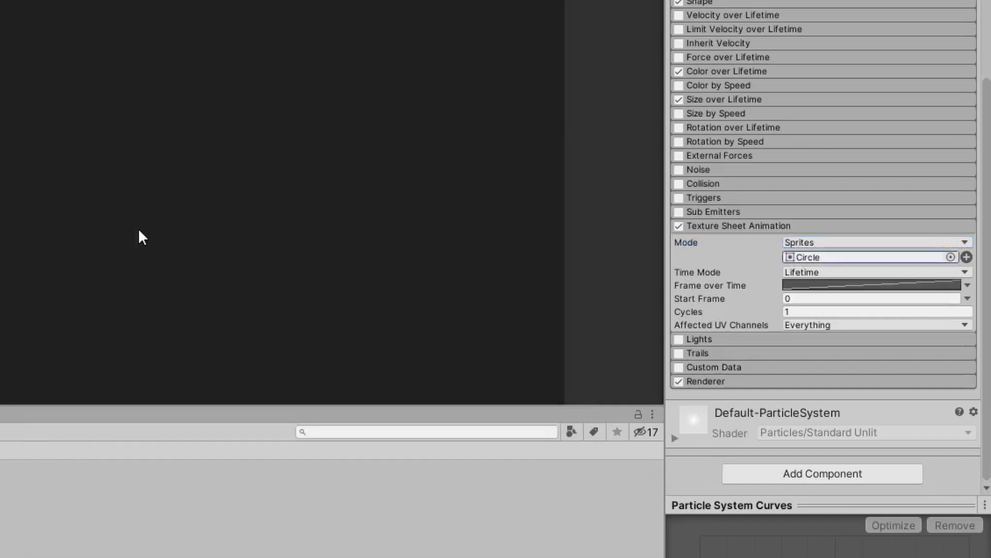
left_click(721, 226)
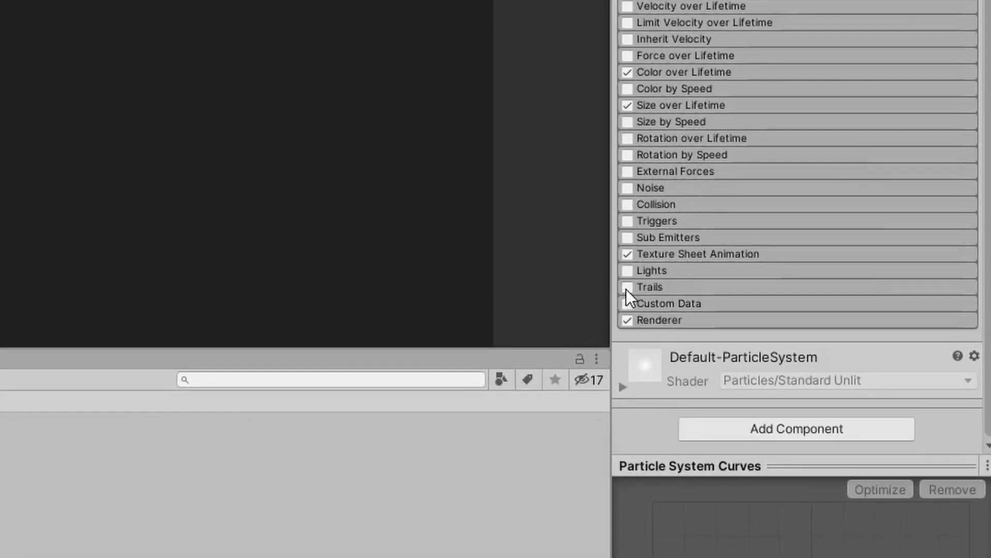
Enable the Trails module and set the trail lifetime to 0.01.
left_click(627, 287)
left_click(684, 289)
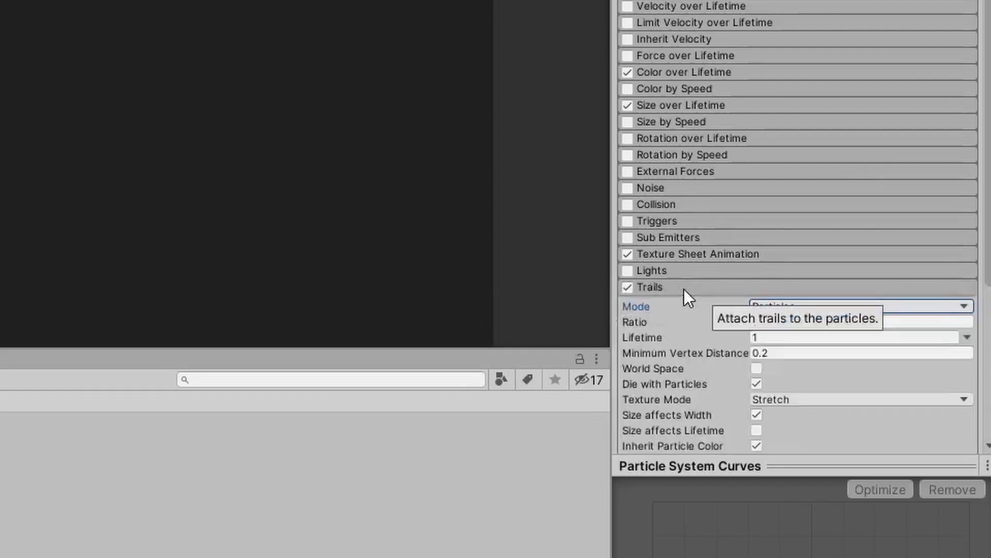
scroll(683, 289, "down", 3)
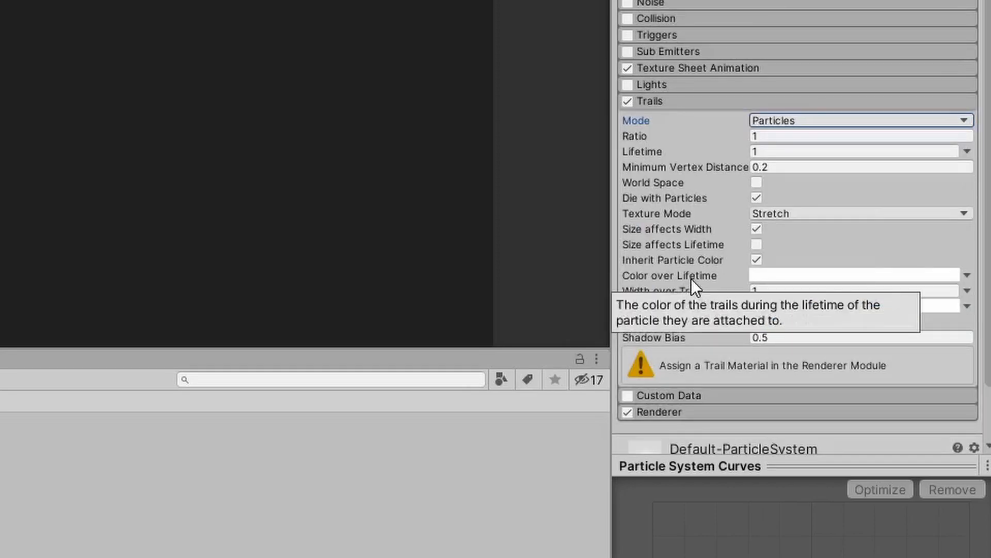
left_click(775, 151)
type(".01")
key("Return")
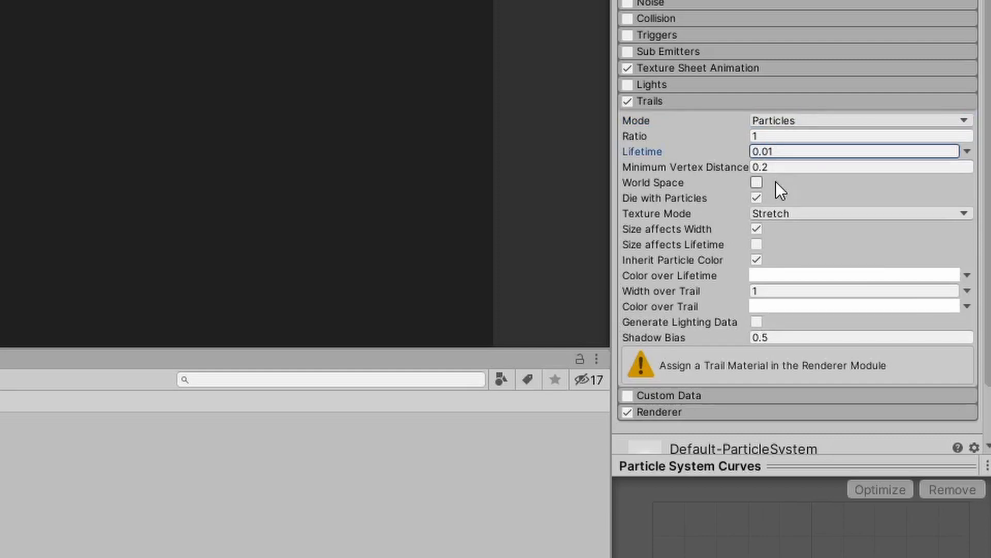
Reduce the Width over Trail and collapse the Trails module.
left_click(777, 291)
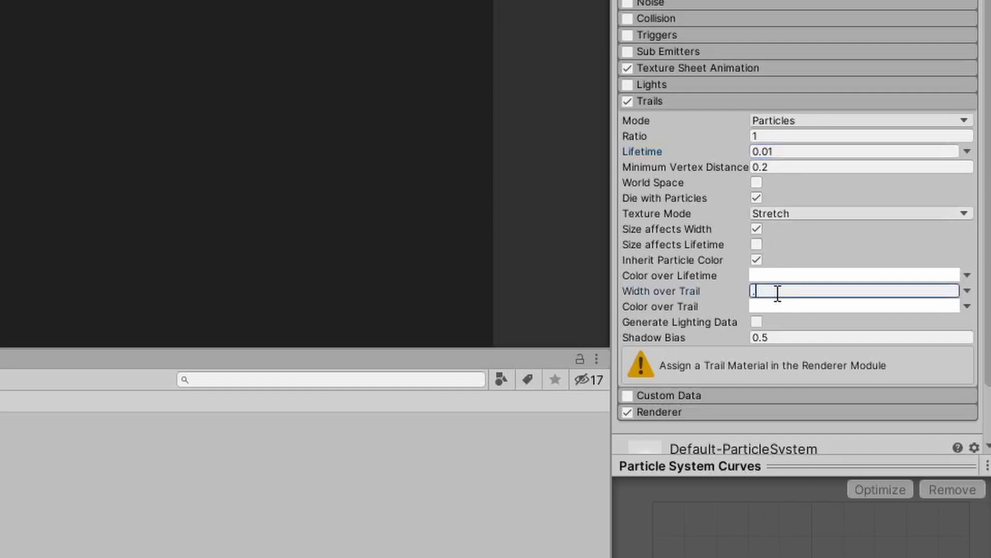
key("Return")
left_click(671, 102)
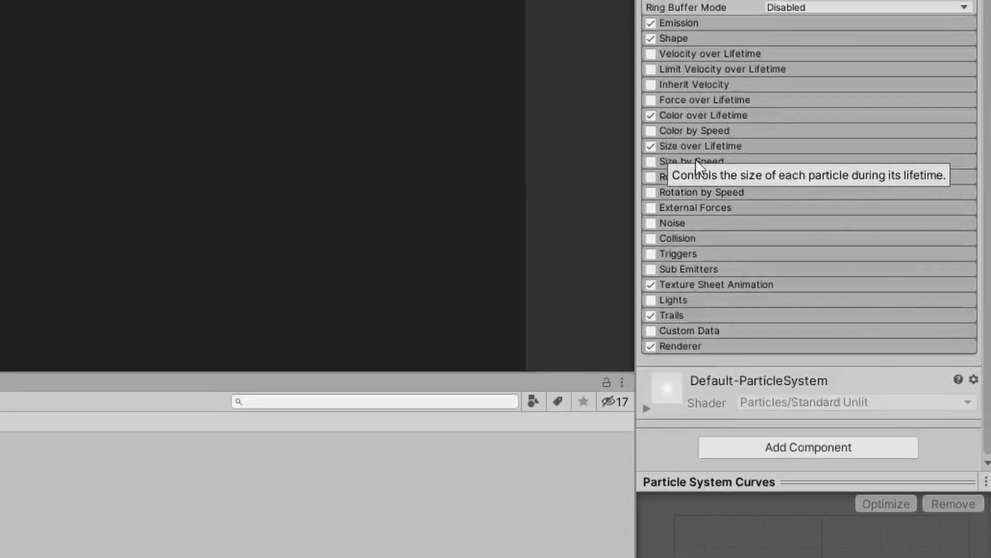
Set the particle material in the Renderer module to Sprites-Default.
left_click(722, 358)
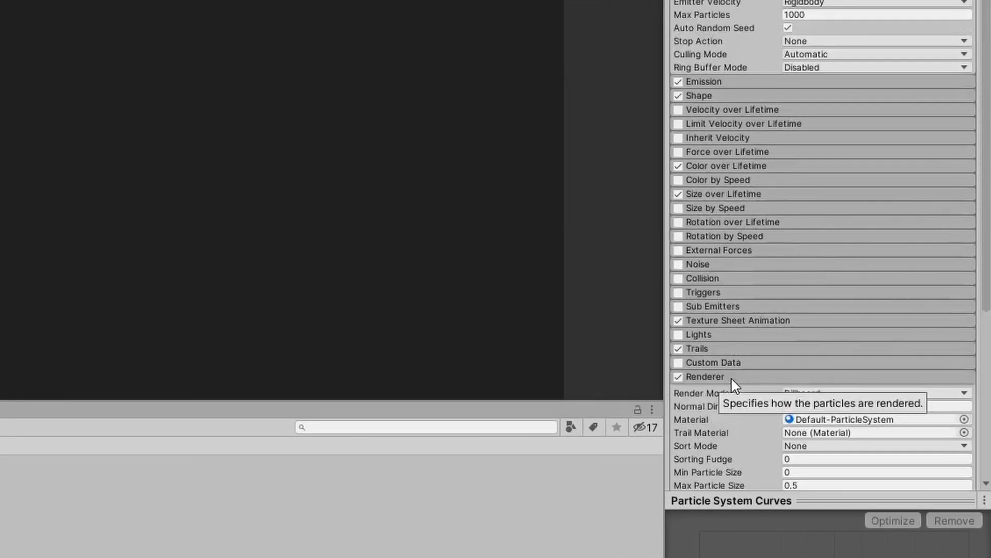
scroll(722, 365, "down", 3)
scroll(731, 380, "down", 5)
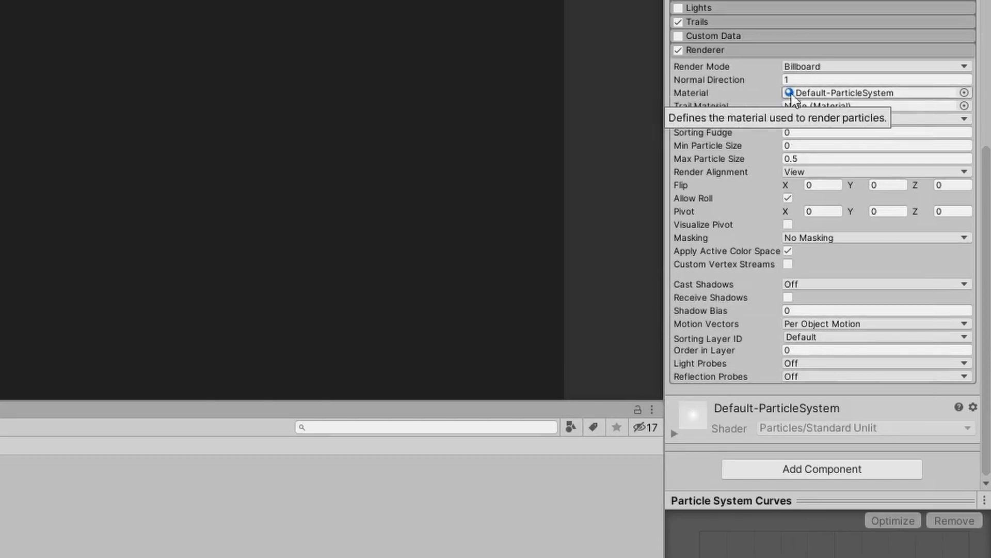
left_click(964, 93)
left_click(275, 304)
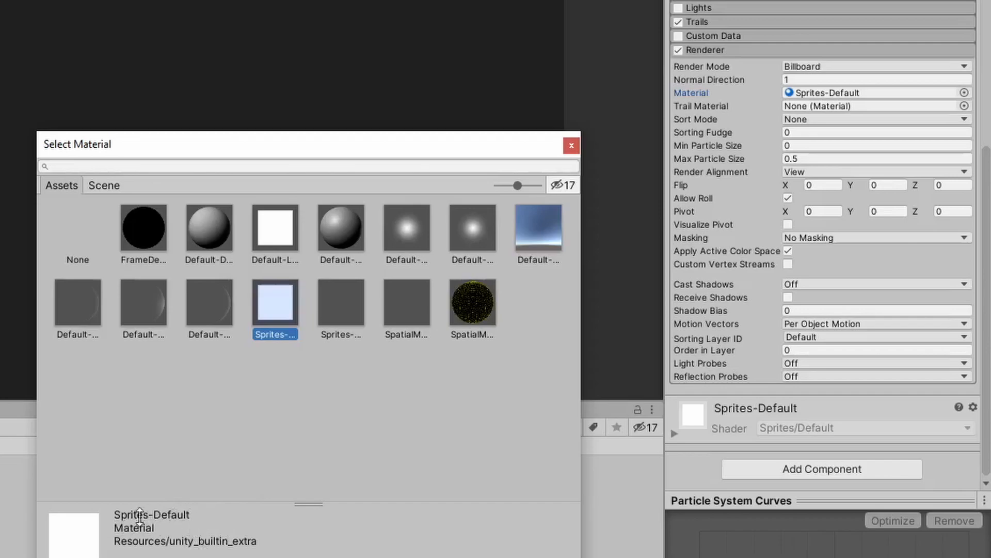
double_click(285, 312)
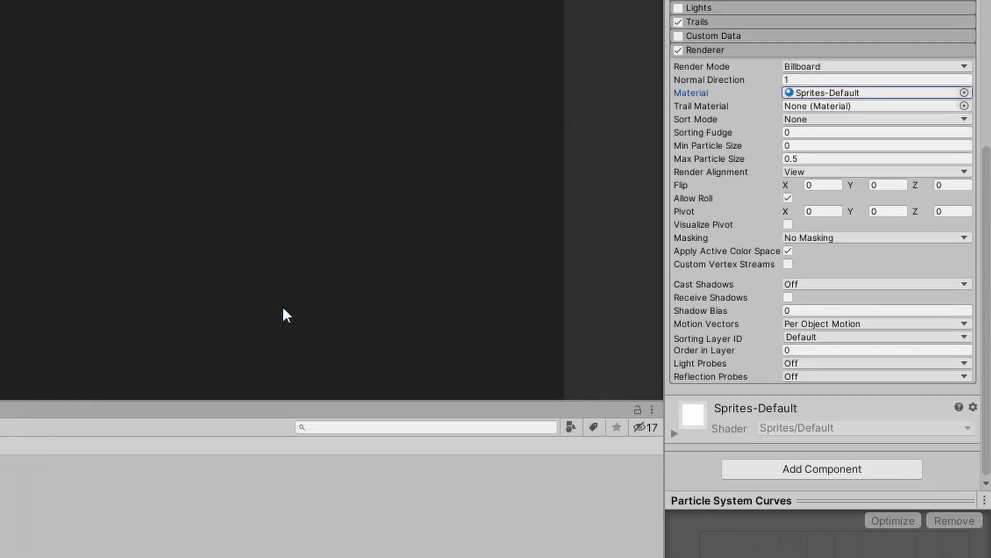
Set the Renderer's Trail Material to Default-Line.
left_click(964, 106)
left_click(273, 228)
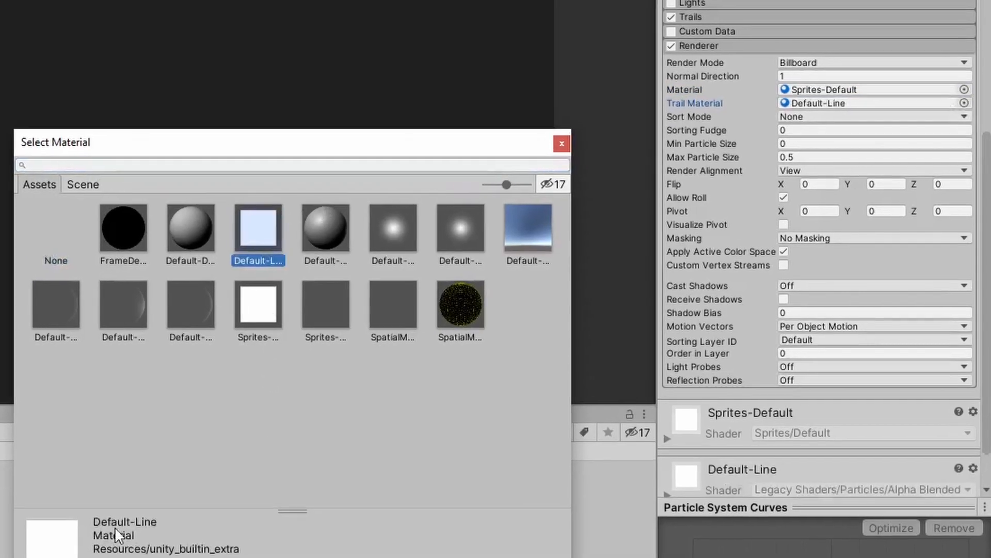
double_click(226, 250)
Set the Renderer's Max Particle Size to 0.
left_click(796, 154)
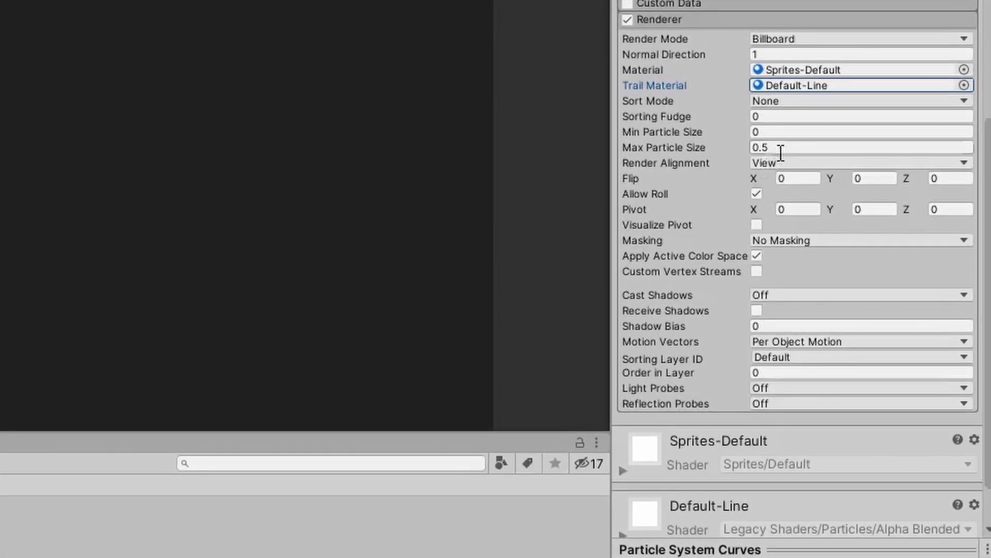
type("0")
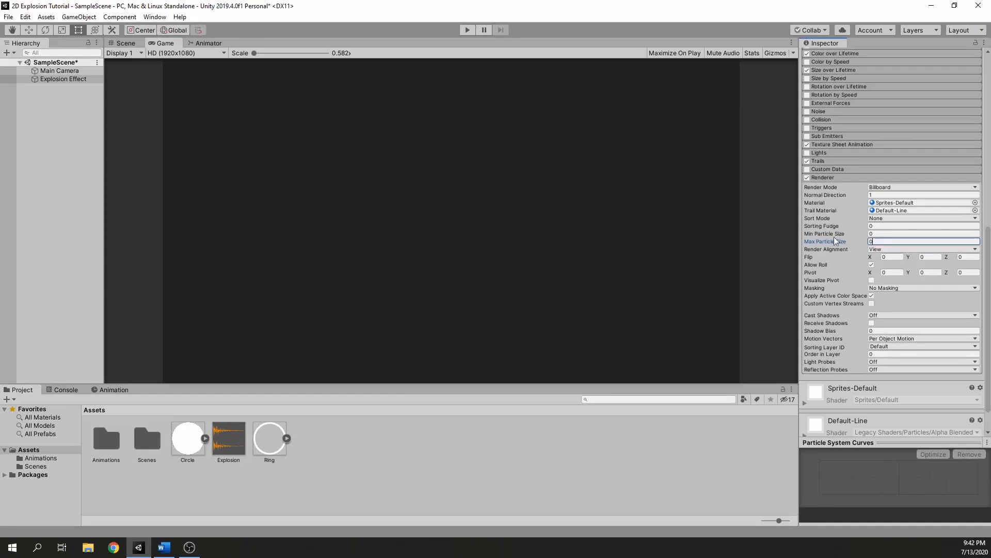
left_click(419, 86)
Preview the explosion particle effect in the Scene view.
left_click(126, 43)
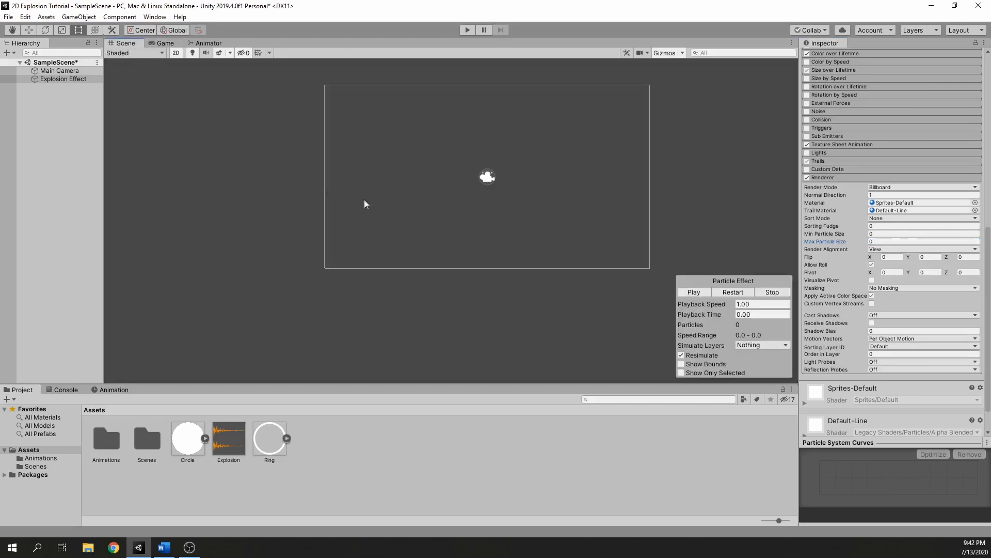
scroll(618, 172, "up", 2)
middle_click_drag(628, 107, 614, 154)
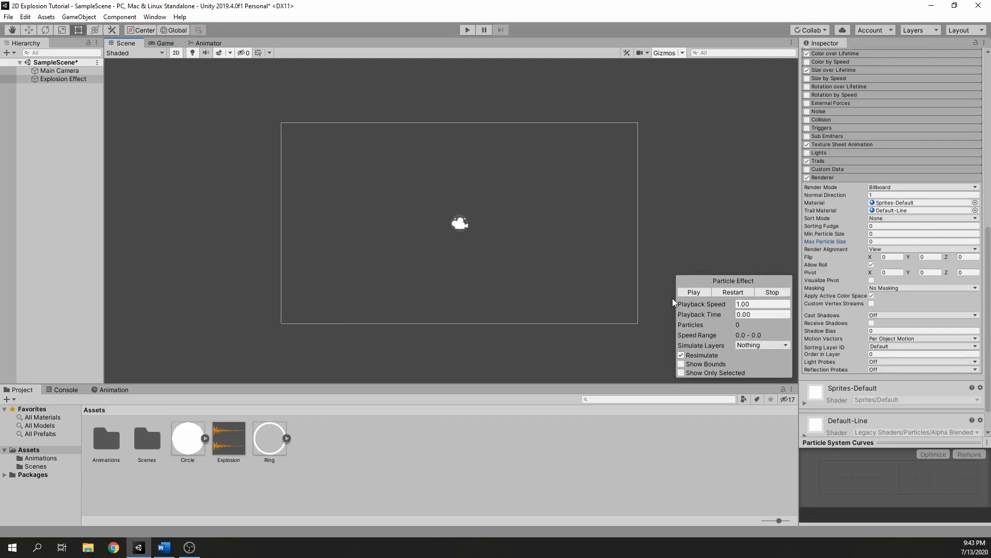
left_click(695, 292)
Replay the explosion with the Scene and Game views side by side, and restore the tabbed layout.
left_click_drag(161, 45, 683, 269)
left_click_drag(566, 223, 326, 221)
left_click(230, 292)
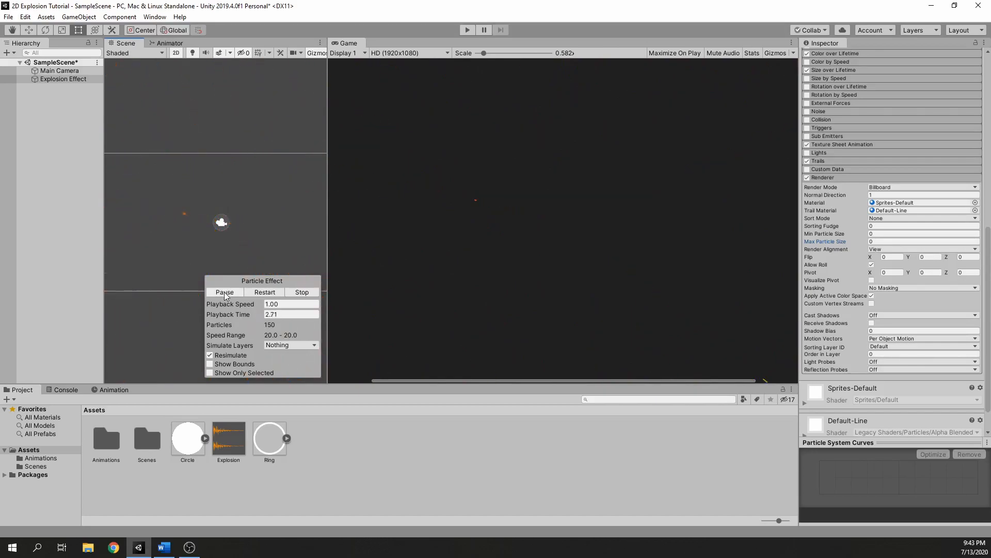
left_click(257, 296)
left_click(258, 294)
left_click_drag(347, 43, 175, 43)
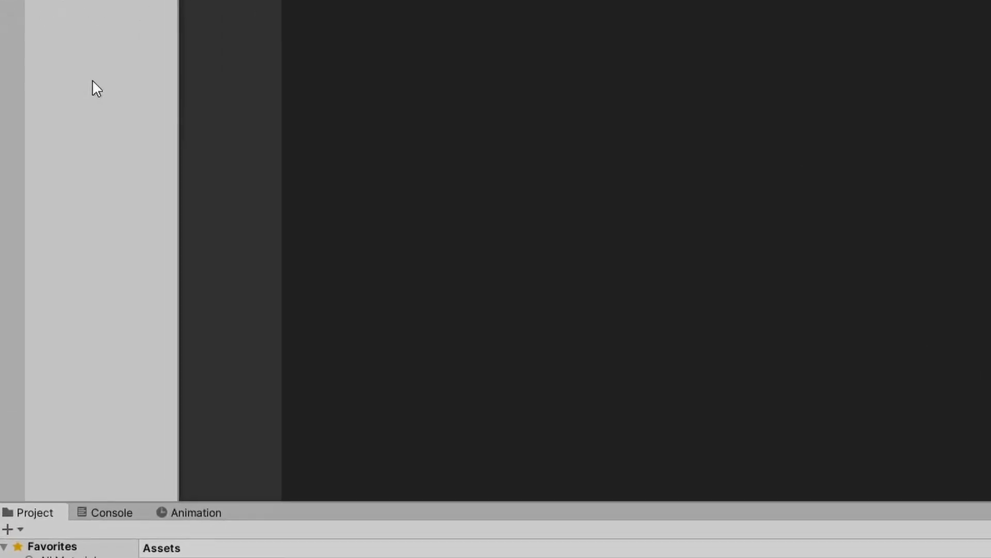
Add a 2D sprite object to the scene and name it Ring.
right_click(55, 144)
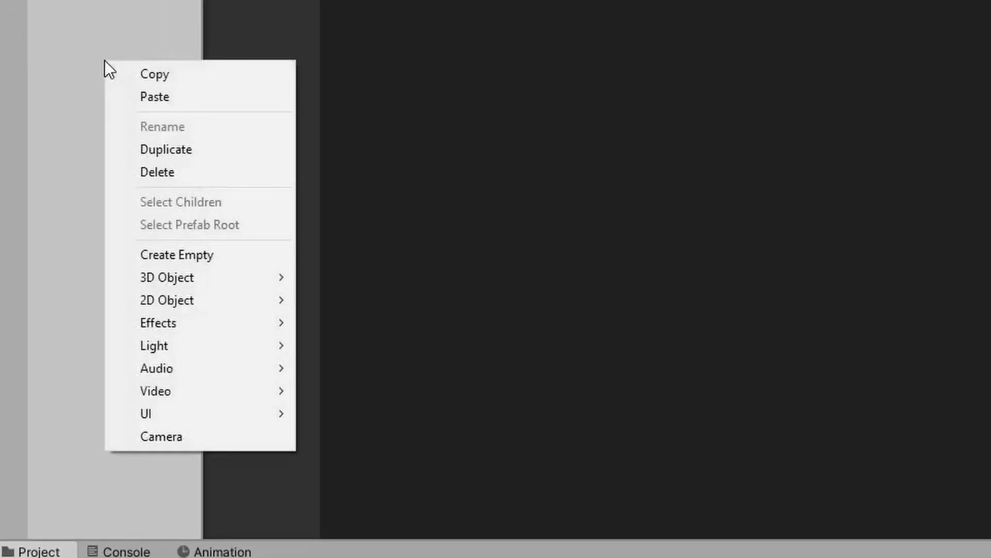
mouse_move(198, 302)
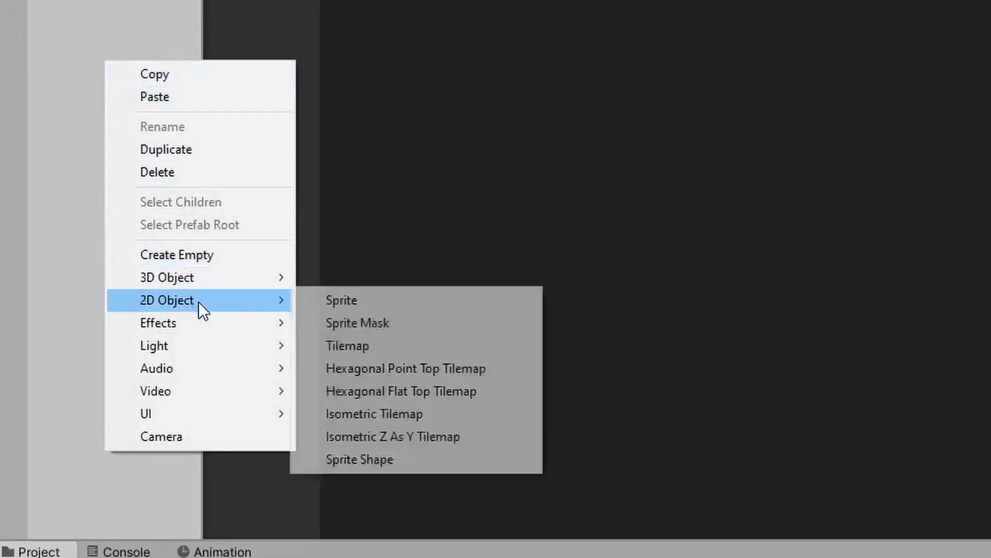
left_click(315, 302)
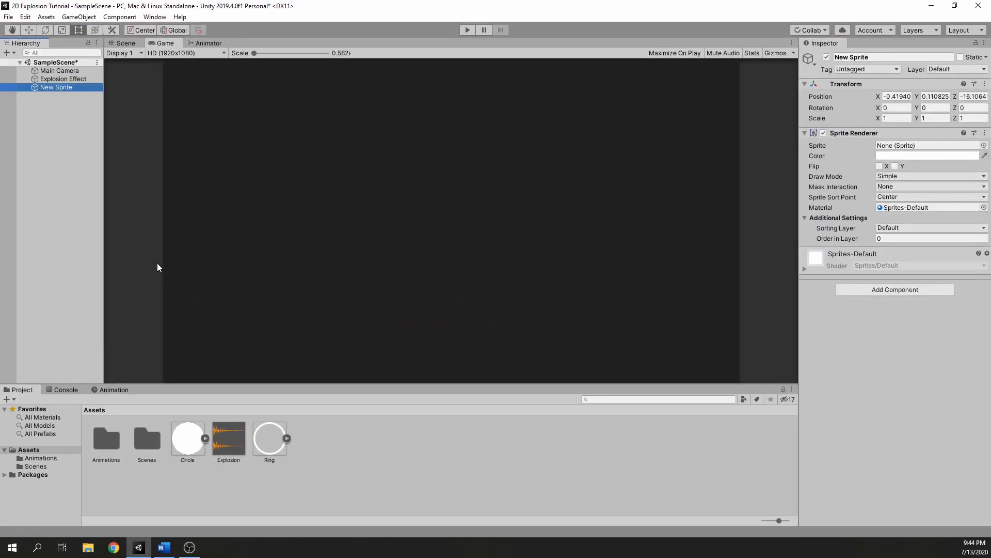
type("Rin")
key("Return")
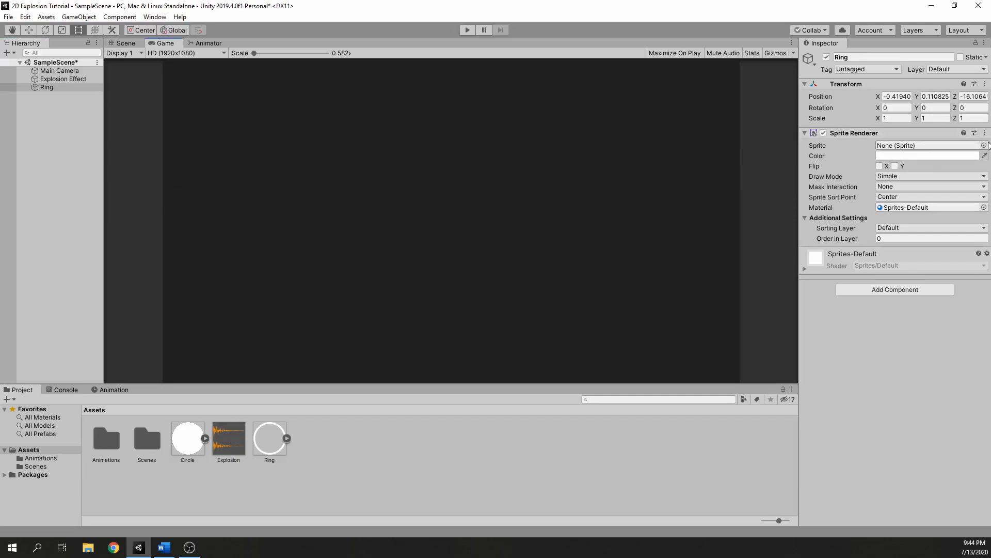
Assign the Ring sprite to the Ring object's Sprite Renderer and reset its transform.
left_click(984, 145)
double_click(531, 284)
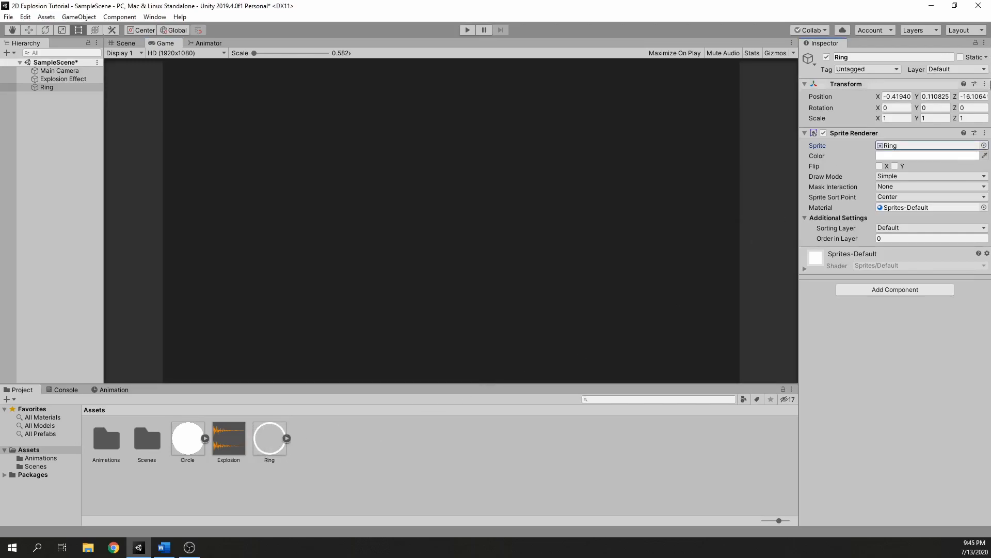
left_click(985, 85)
left_click(951, 95)
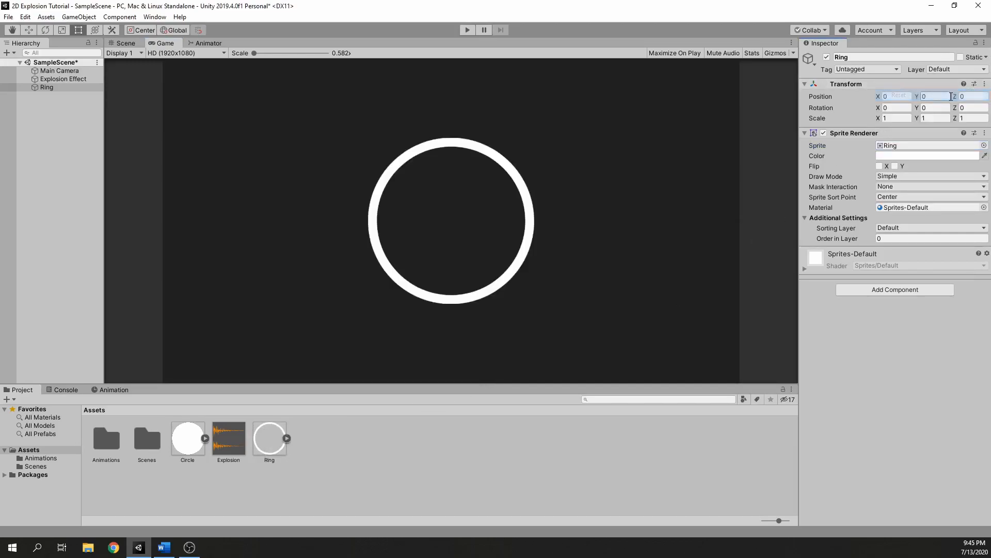
Set the Ring's X and Y scale to 0 and save the scene.
left_click(895, 118)
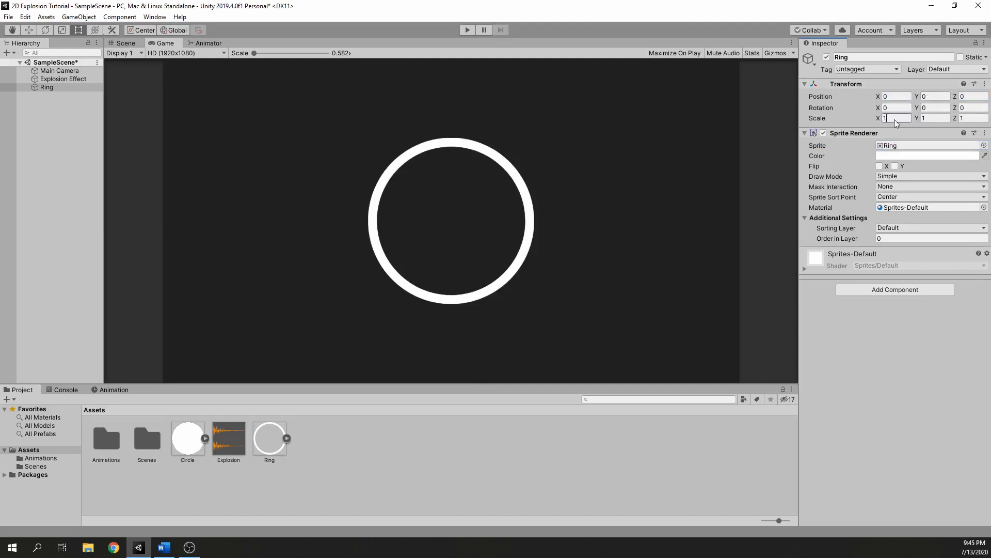
type("0")
key("Tab")
type("0")
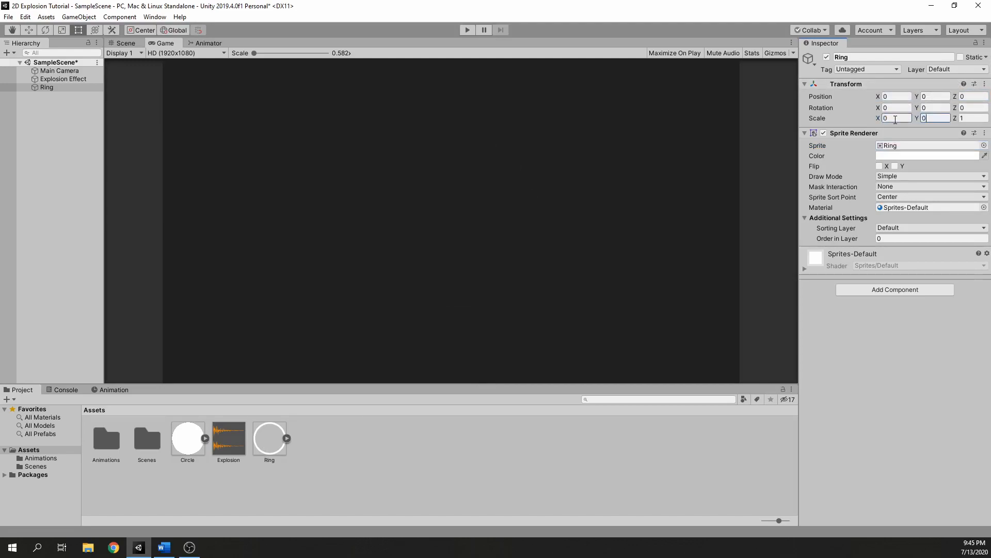
key("ctrl+s")
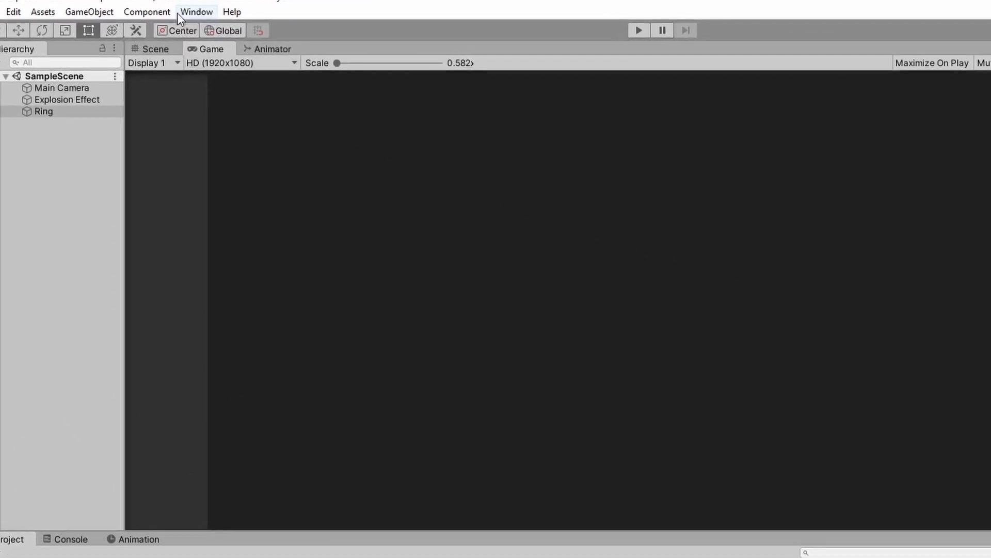
Open the Animation window for the Ring object.
left_click(189, 11)
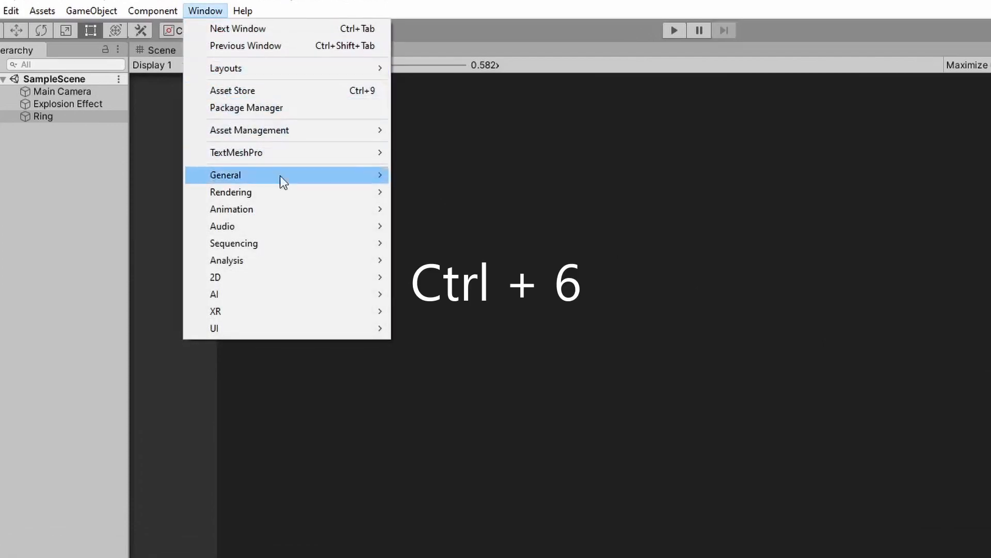
mouse_move(343, 211)
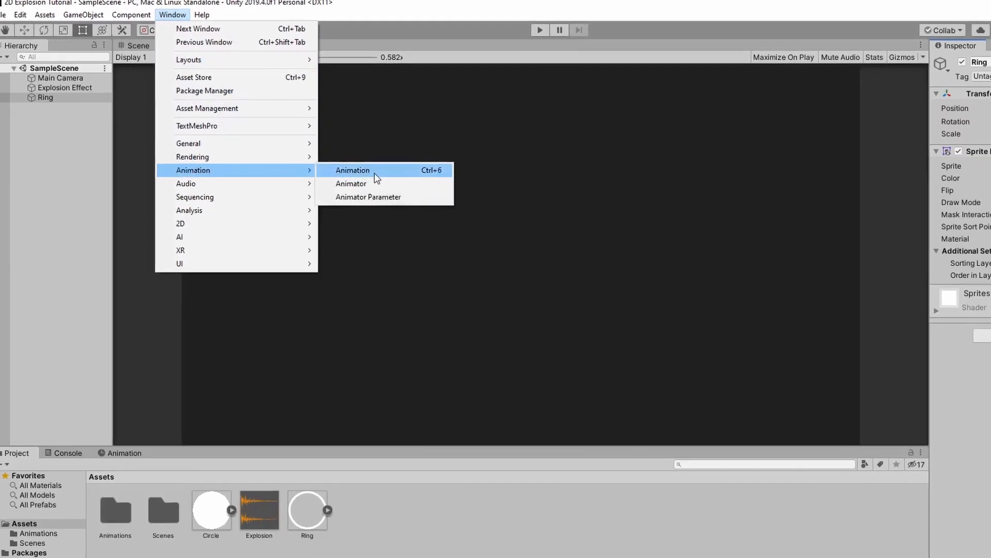
left_click(377, 176)
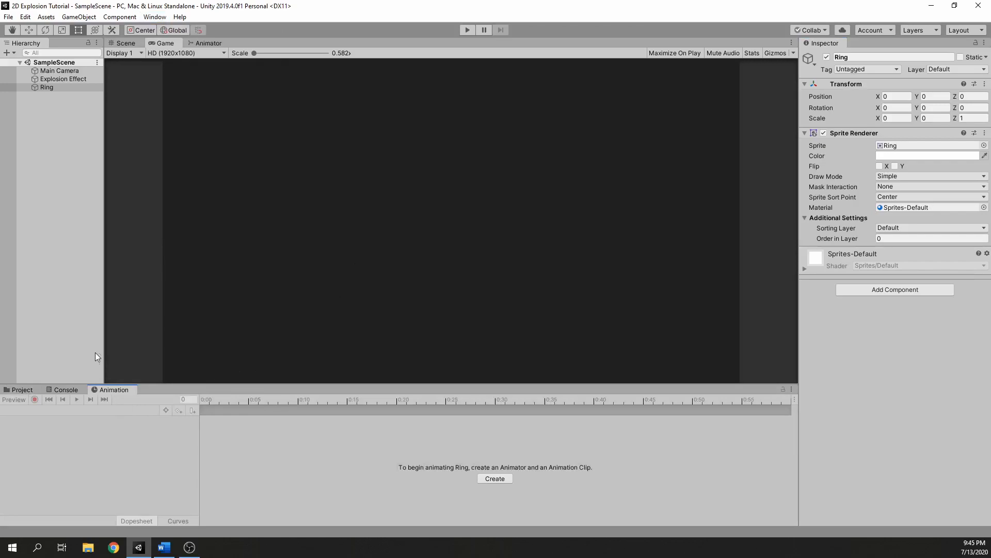
Create a new animation clip for the Ring object named Ring Animation and save it in the Animations folder.
left_click(47, 87)
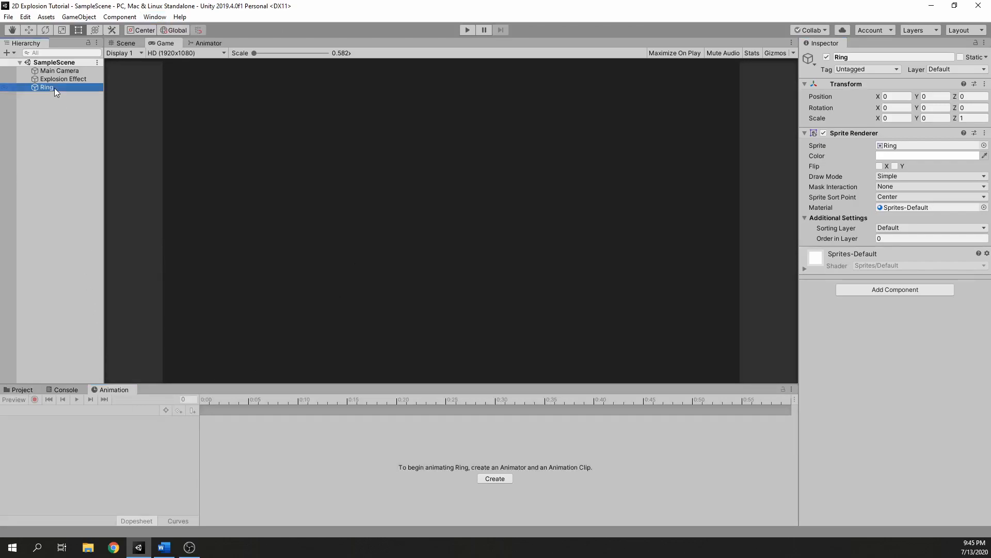
left_click(495, 478)
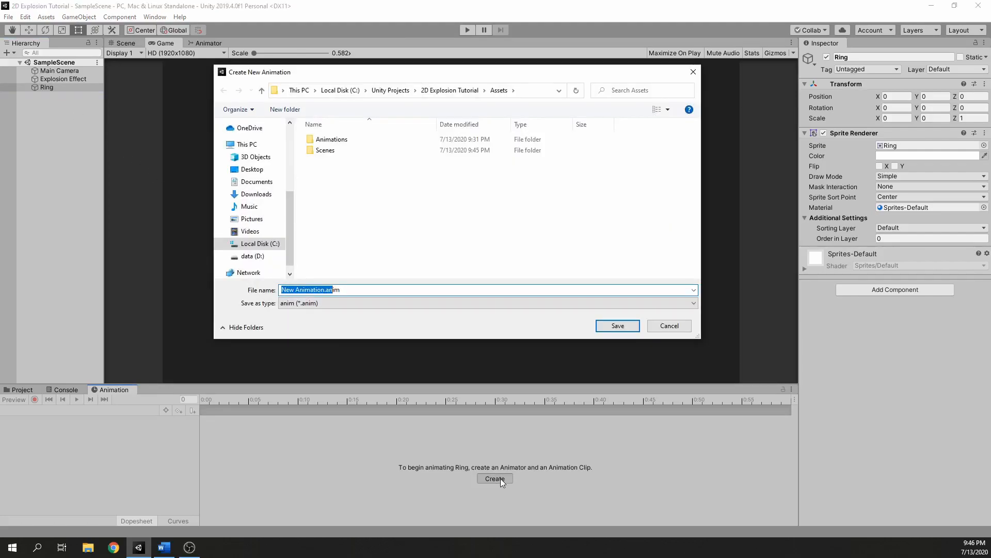
type("Ring Animation")
double_click(363, 139)
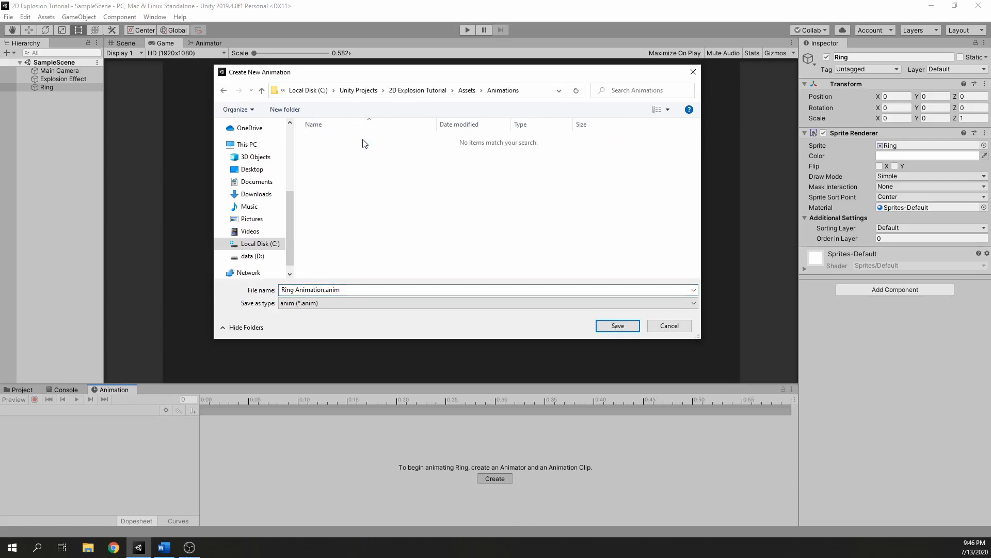
left_click(601, 324)
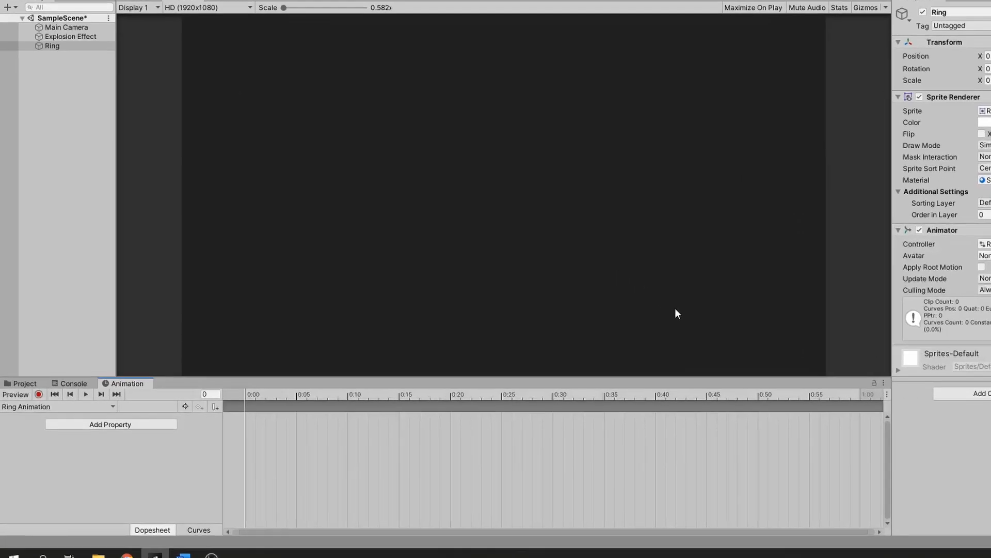
Record a keyframe at 0:10 in Ring Animation with the Ring's X and Y scale set to 5, and view it in the scene.
left_click(492, 375)
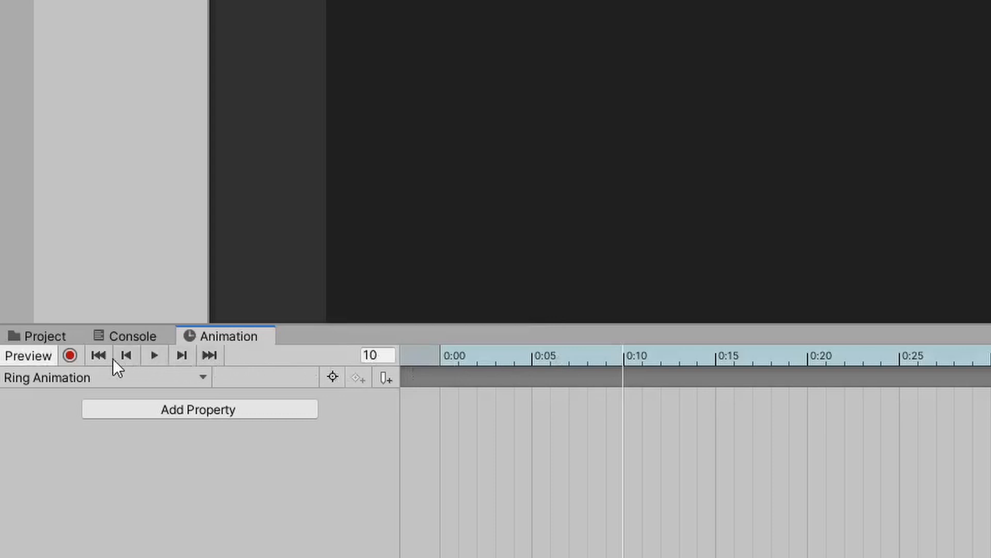
left_click(71, 355)
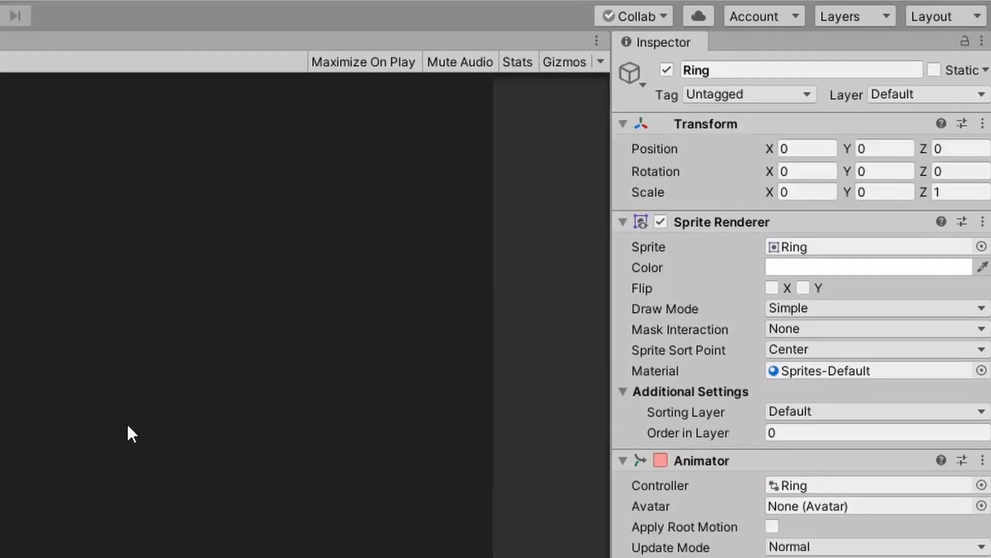
left_click(810, 194)
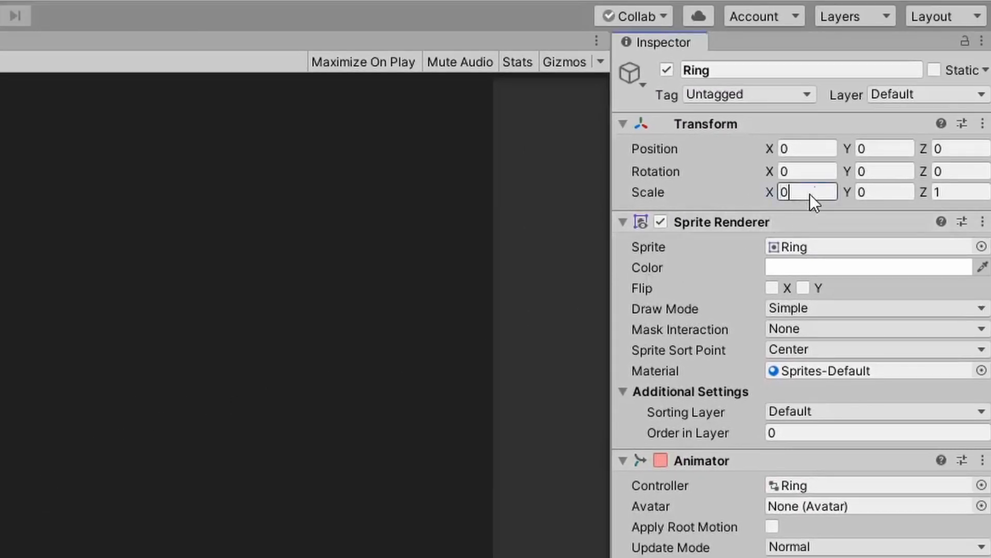
type("5")
key("Tab")
type("5")
left_click(125, 44)
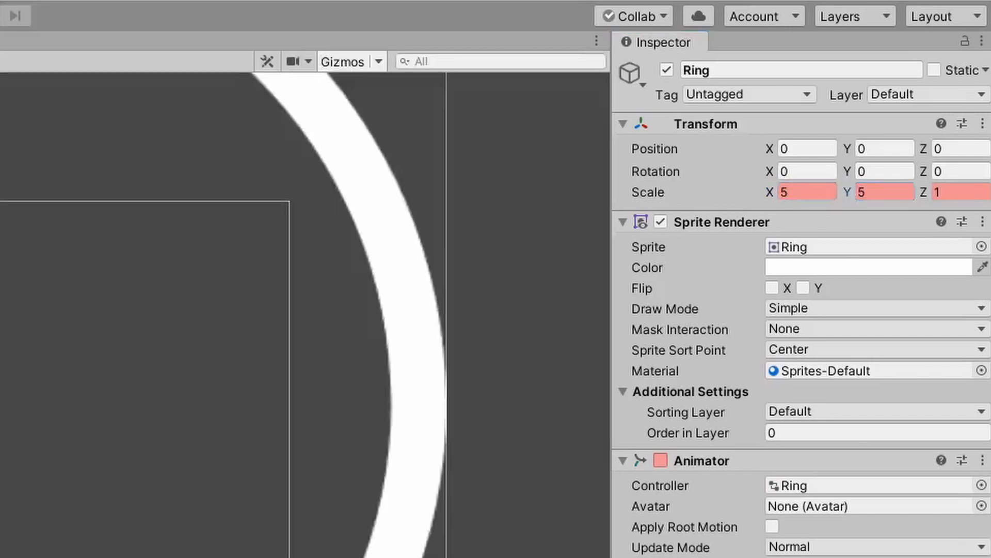
scroll(168, 193, "down", 10)
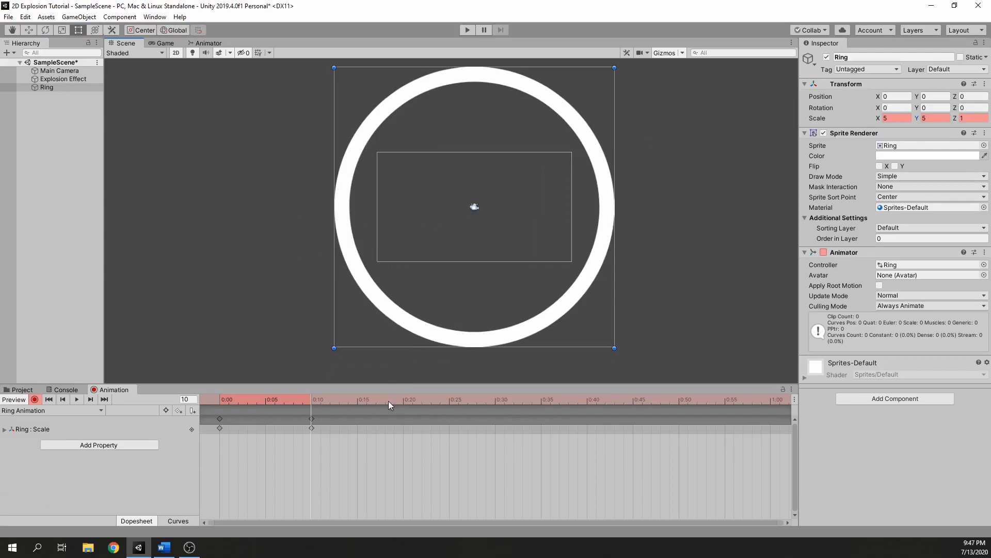
Record a keyframe at 0:15 that sets the alpha of the Ring's sprite color to 0.
left_click(357, 403)
left_click(907, 156)
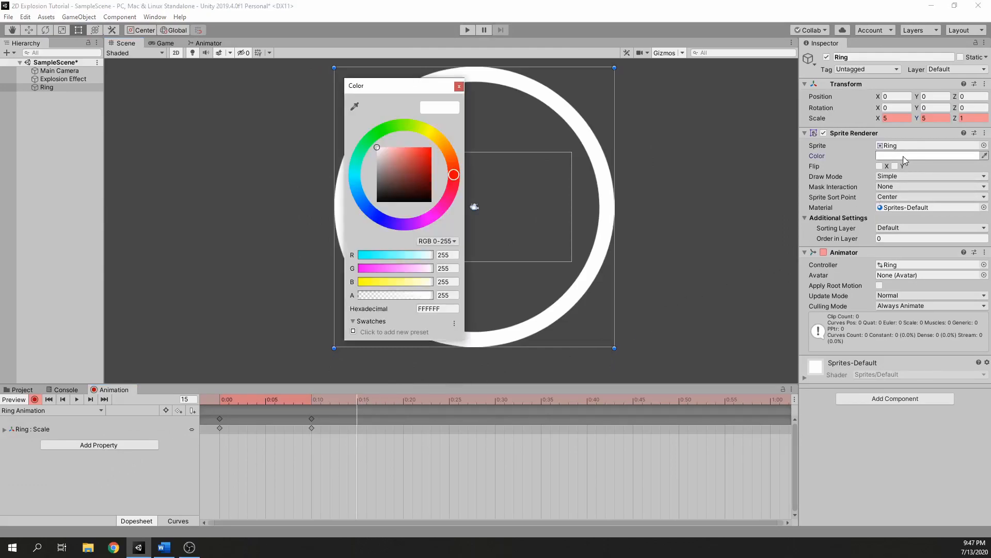
left_click_drag(401, 92, 716, 94)
left_click_drag(731, 298, 640, 301)
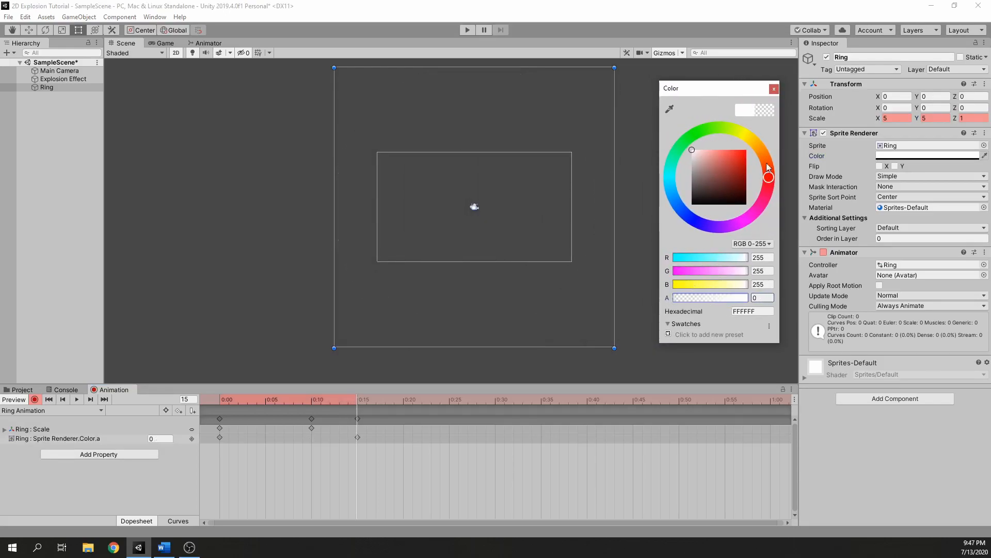
left_click(774, 90)
Scrub through the ring animation from 0:00 to 0:15 in the Game view, and turn off recording and preview mode.
left_click_drag(222, 400, 358, 399)
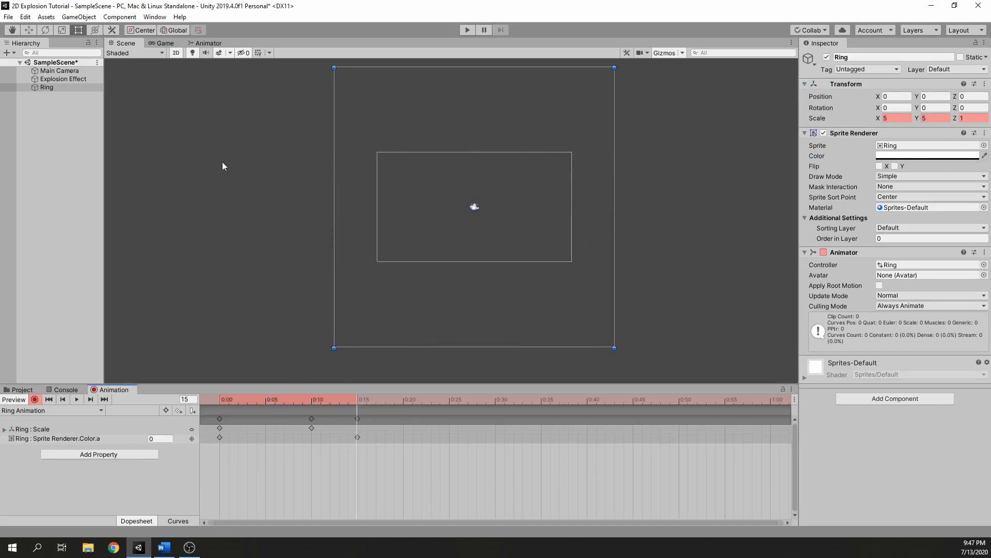
left_click(165, 43)
left_click_drag(219, 402, 357, 411)
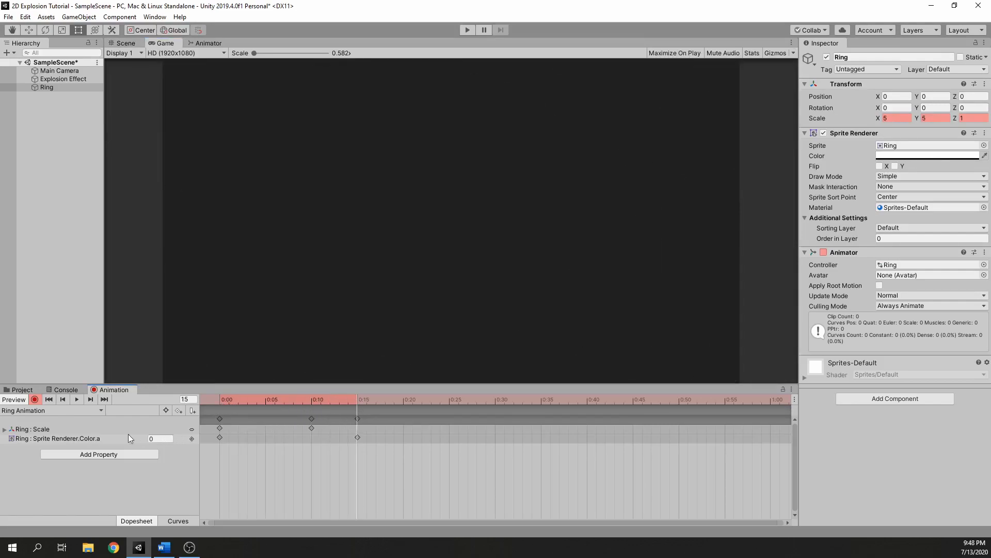
left_click(35, 399)
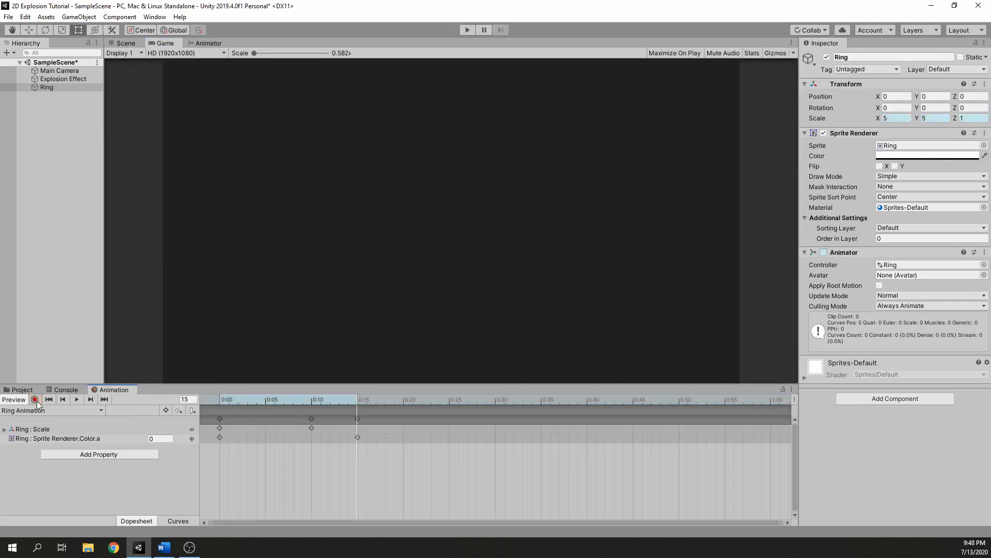
left_click(21, 401)
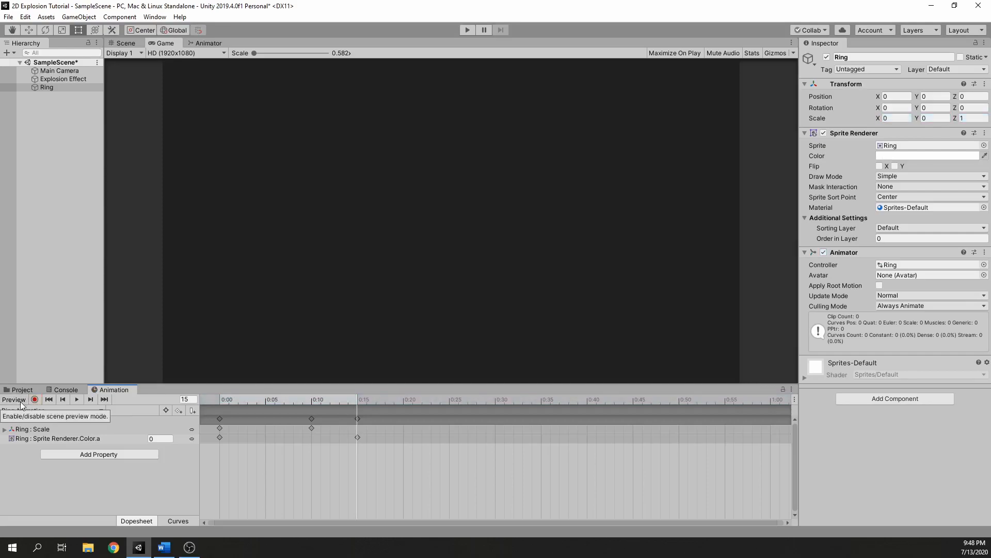
Disable Loop Time on the Ring Animation clip in the Animations folder and save the scene.
left_click(21, 390)
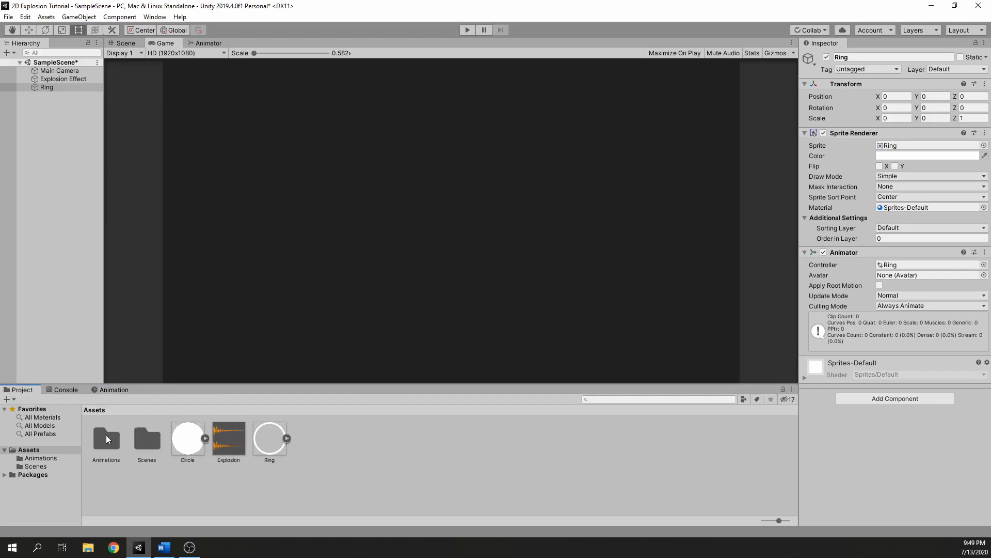
double_click(108, 439)
left_click(111, 444)
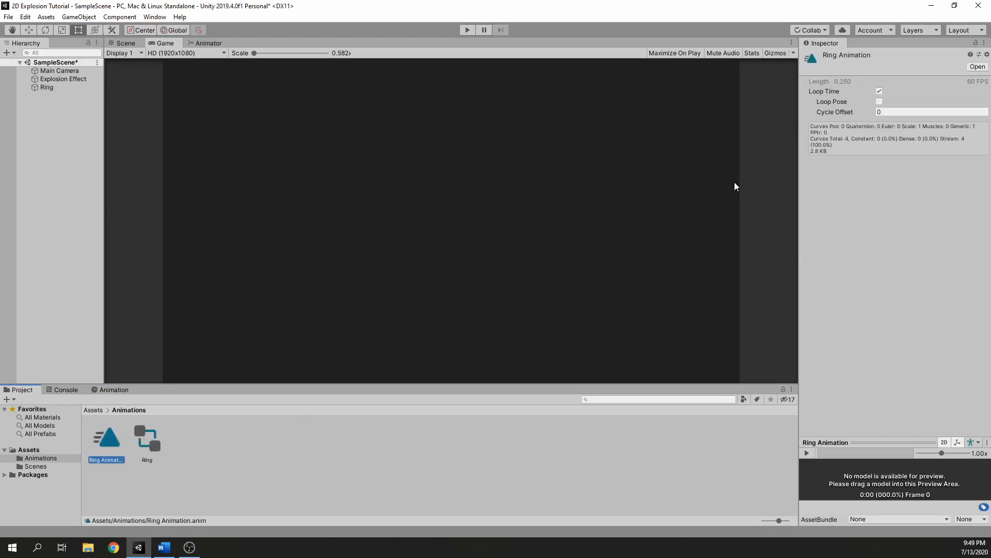
left_click(879, 91)
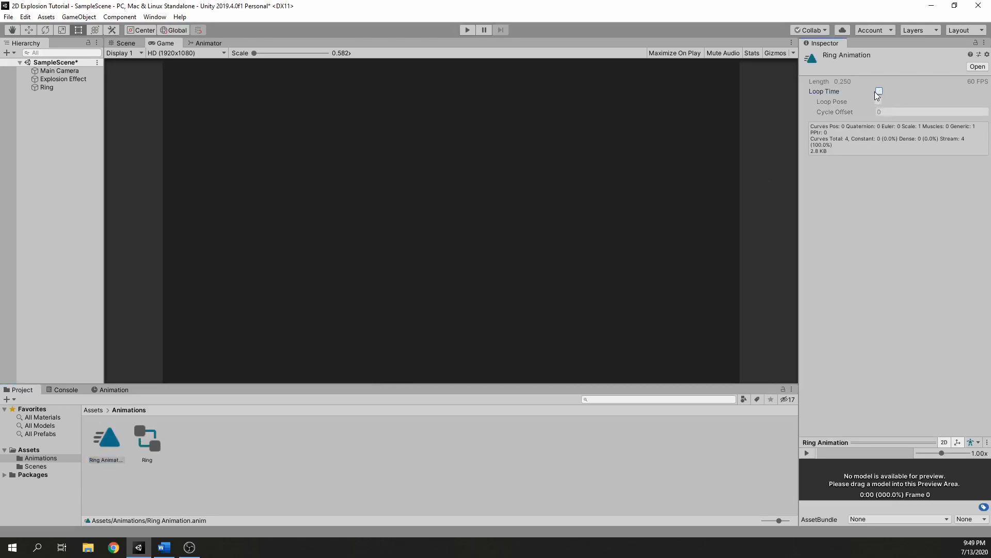
left_click(413, 292)
key("ctrl+s")
Create an empty game object in the scene, name it Explosion, and save the scene.
right_click(64, 131)
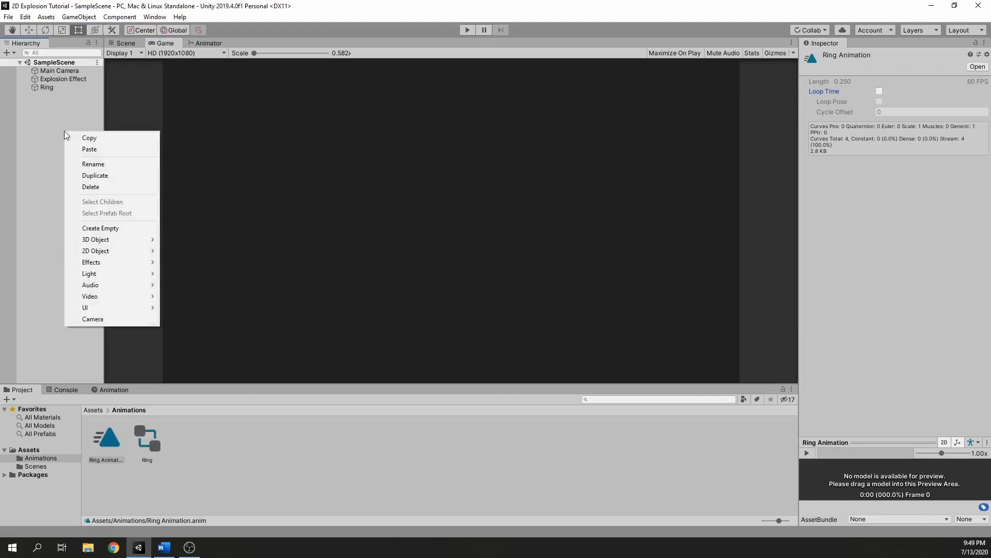
left_click(112, 234)
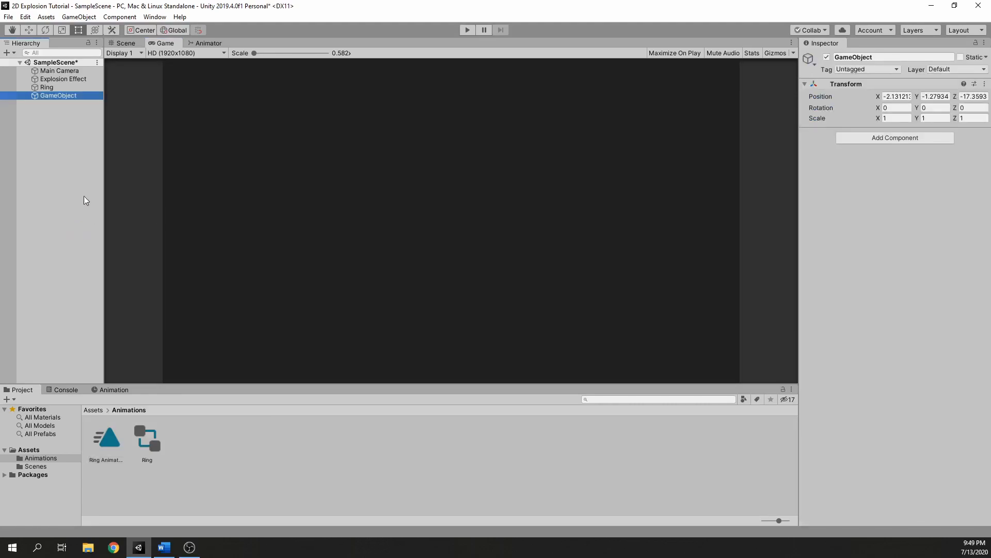
left_click(64, 96)
type("Explosion")
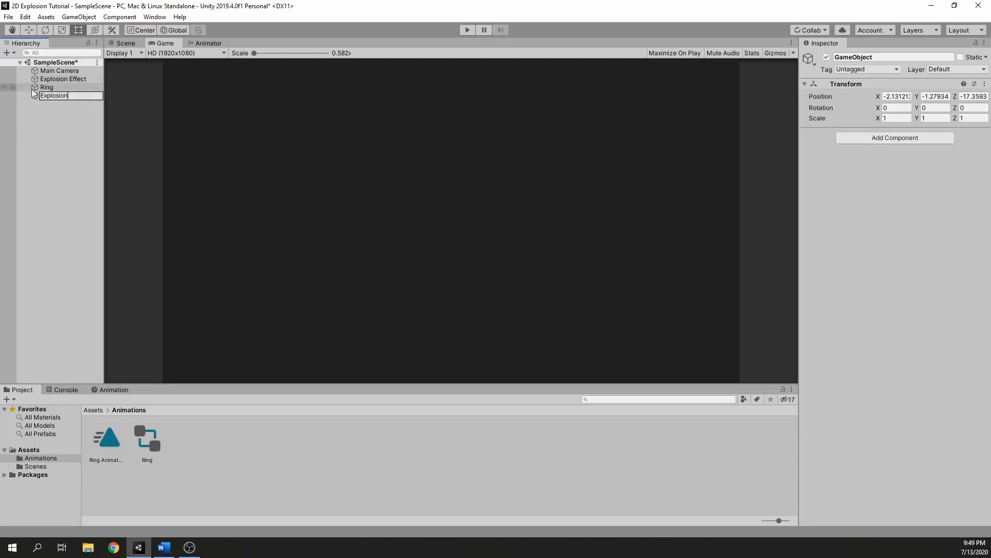
left_click(78, 110)
key("ctrl+s")
Reset the Explosion object's transform and save the scene.
left_click(57, 95)
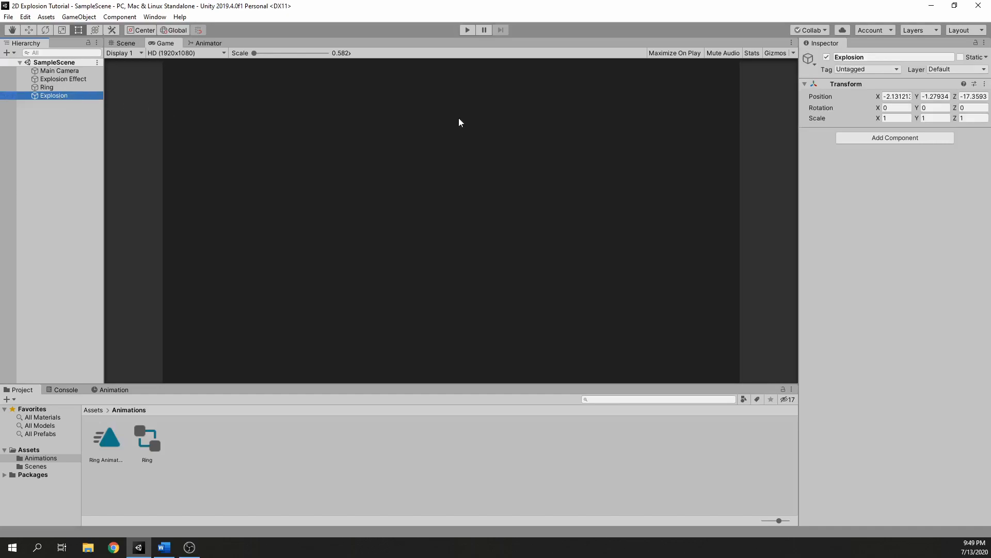
left_click(984, 84)
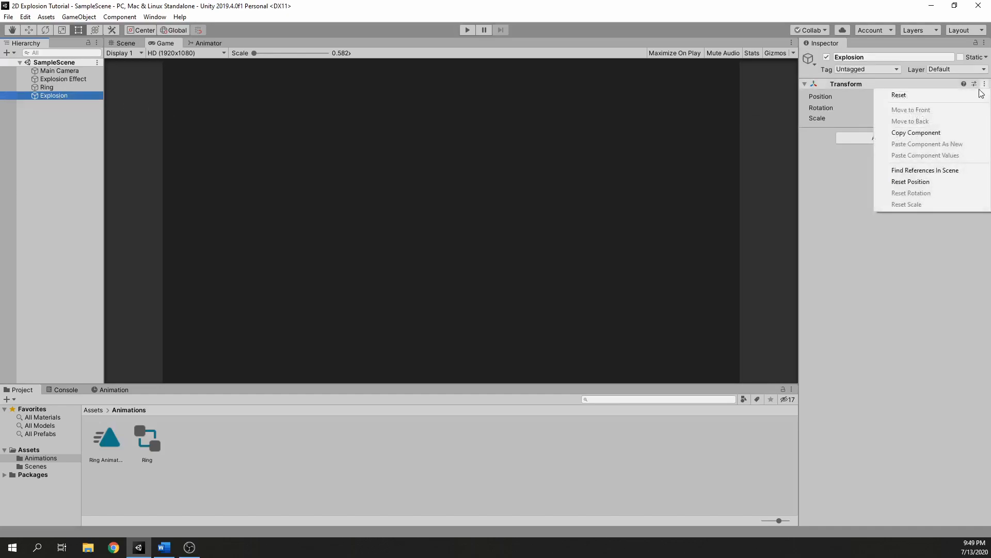
left_click(967, 96)
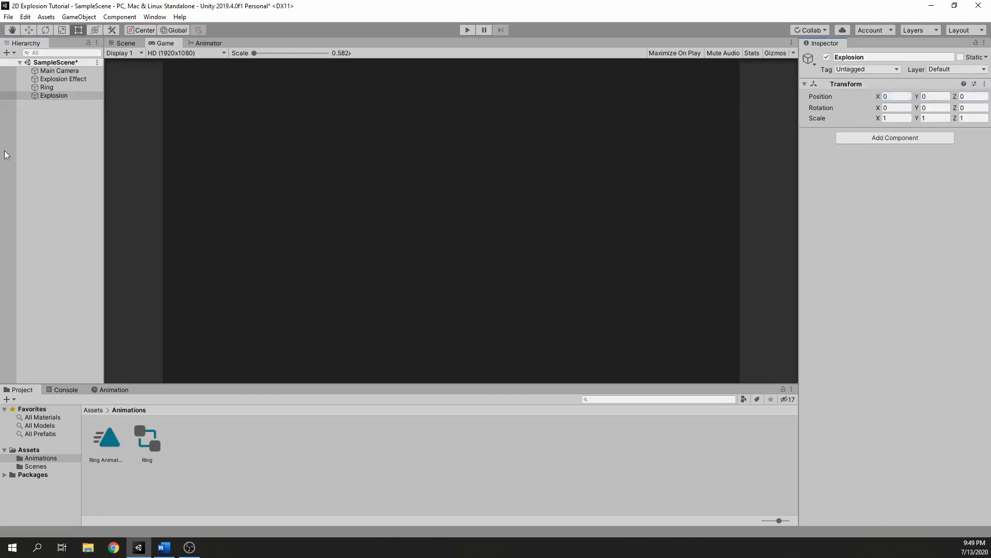
key("ctrl+s")
Make Explosion Effect and Ring children of the Explosion object, collapse the group, and save the scene.
left_click(57, 88)
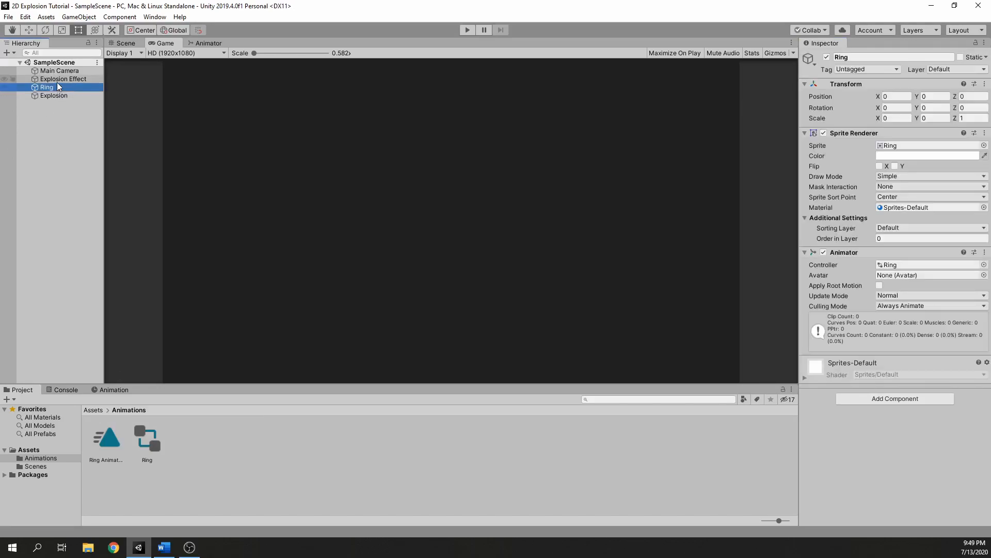
left_click(58, 81, "shift")
left_click_drag(58, 82, 57, 95)
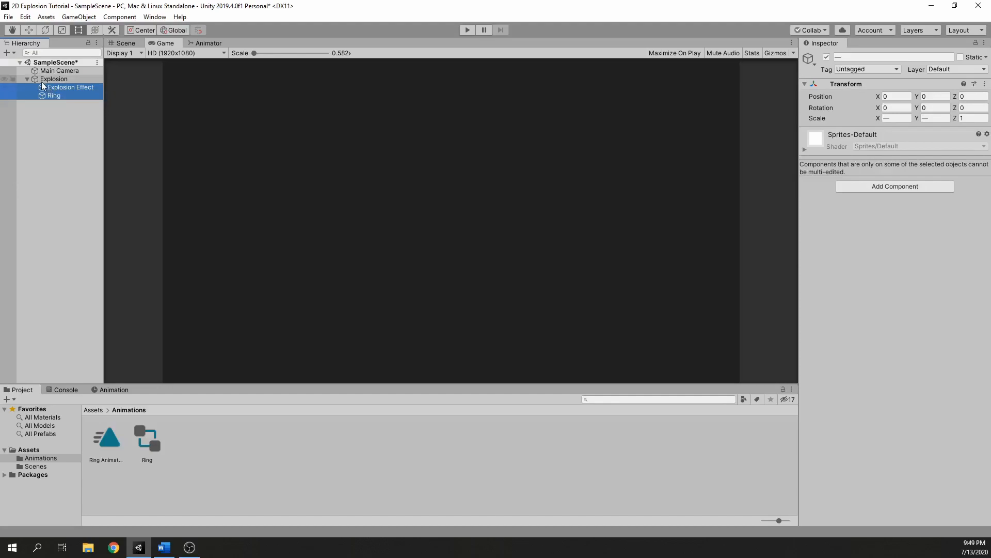
left_click(27, 79)
left_click(48, 93)
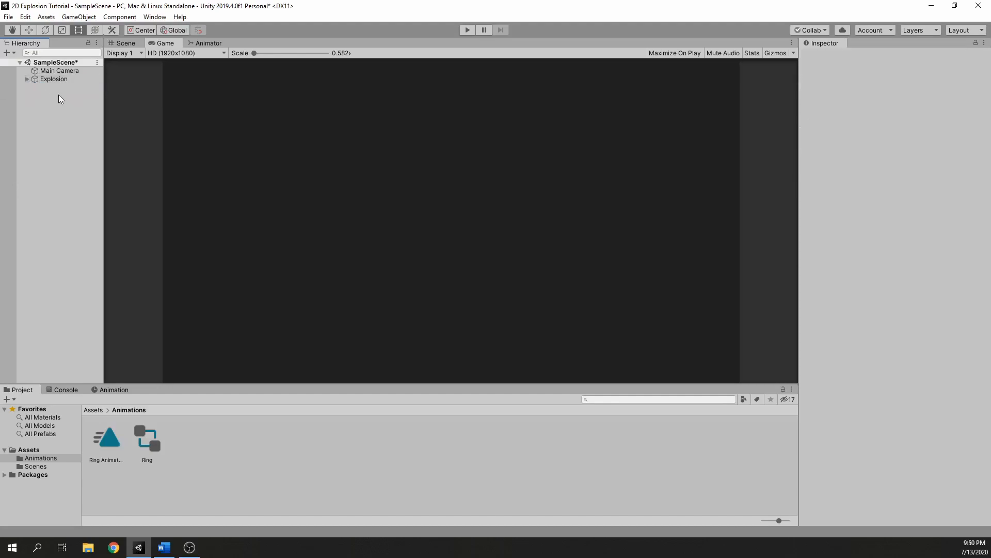
key("ctrl+s")
Add an Audio Source component to the Explosion object and assign the Explosion sound as its audio clip.
left_click(53, 80)
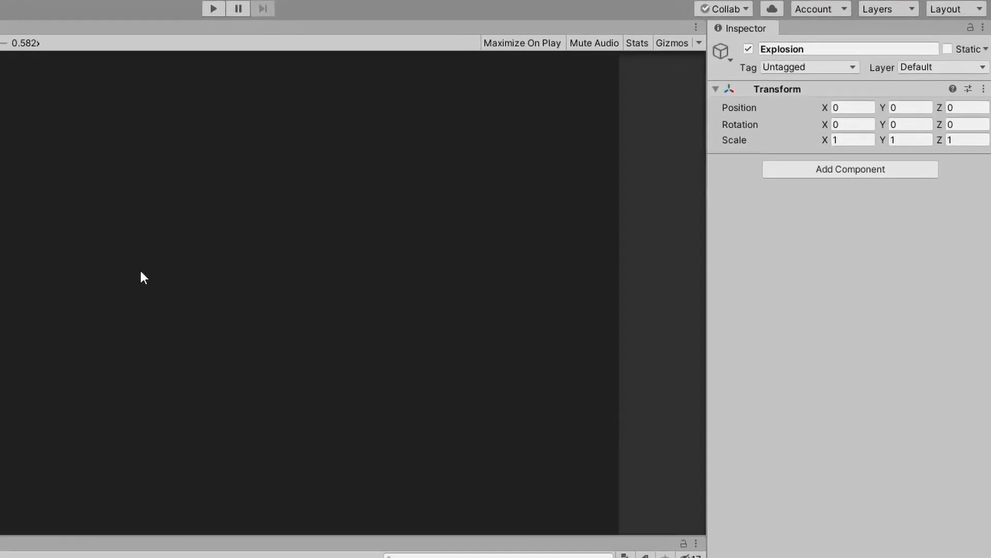
left_click(788, 204)
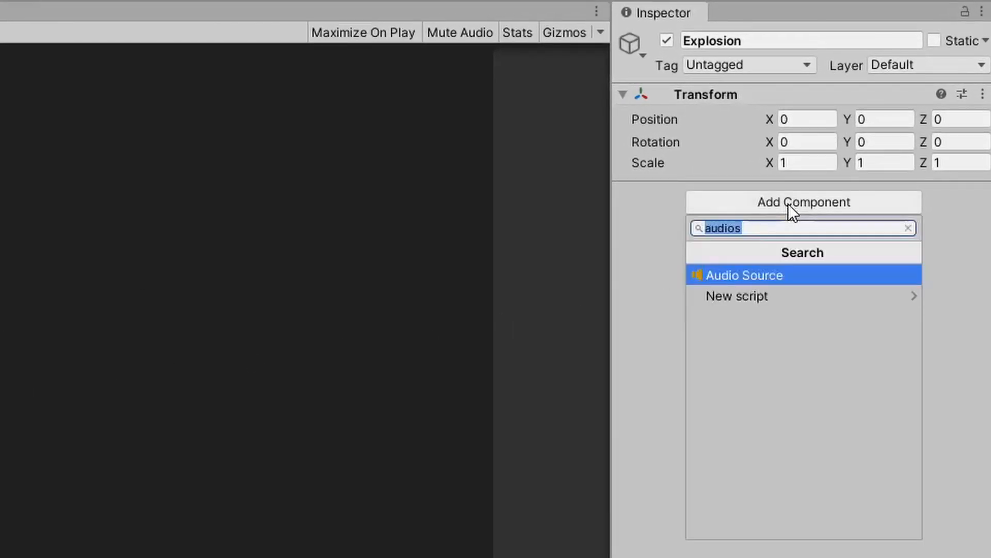
left_click(799, 253)
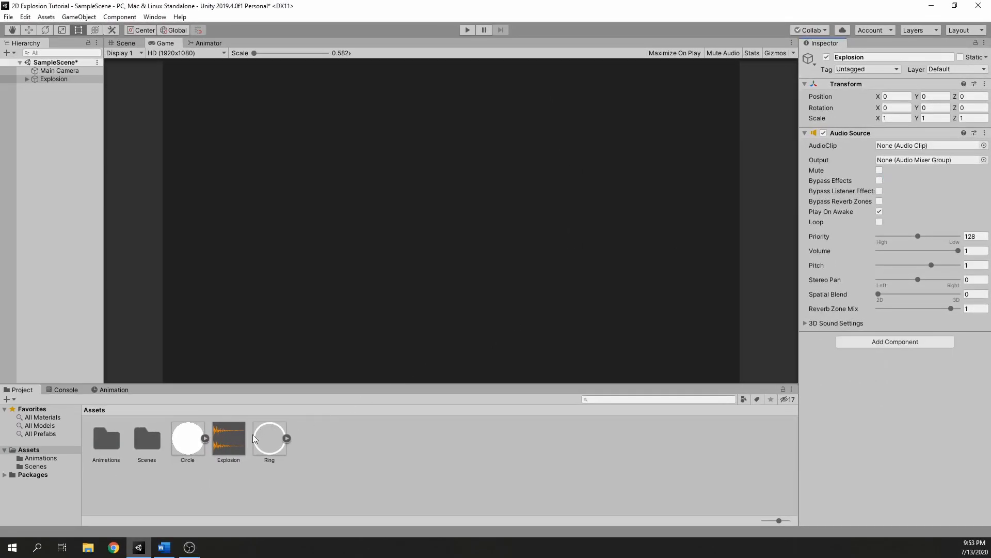
left_click_drag(236, 444, 928, 145)
left_click(984, 145)
double_click(489, 290)
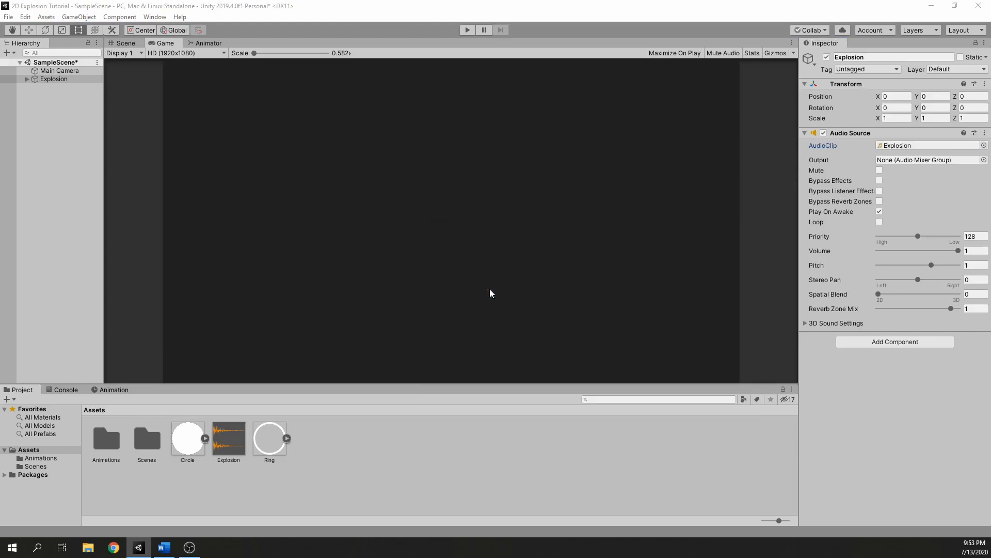
Play a preview of the Explosion audio asset.
left_click(228, 445)
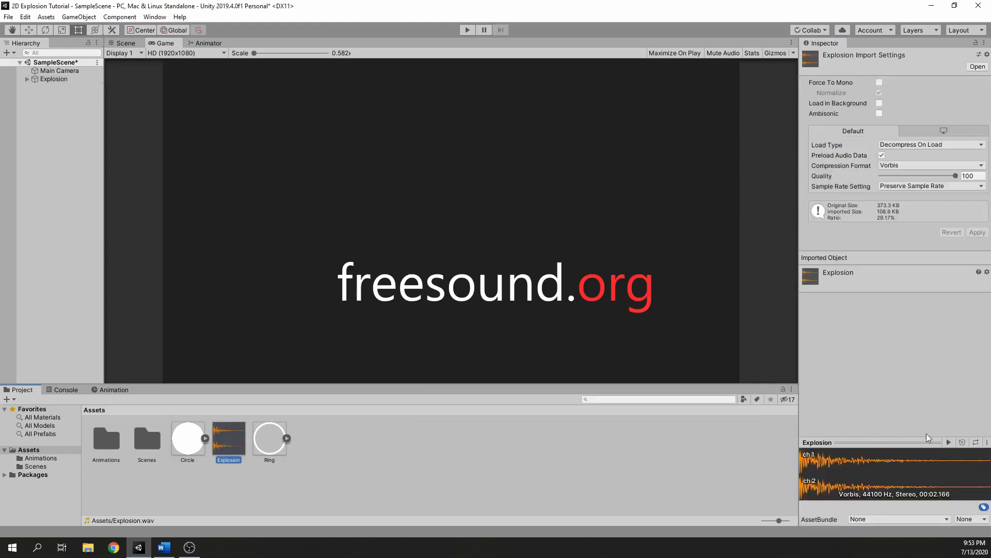
left_click(948, 442)
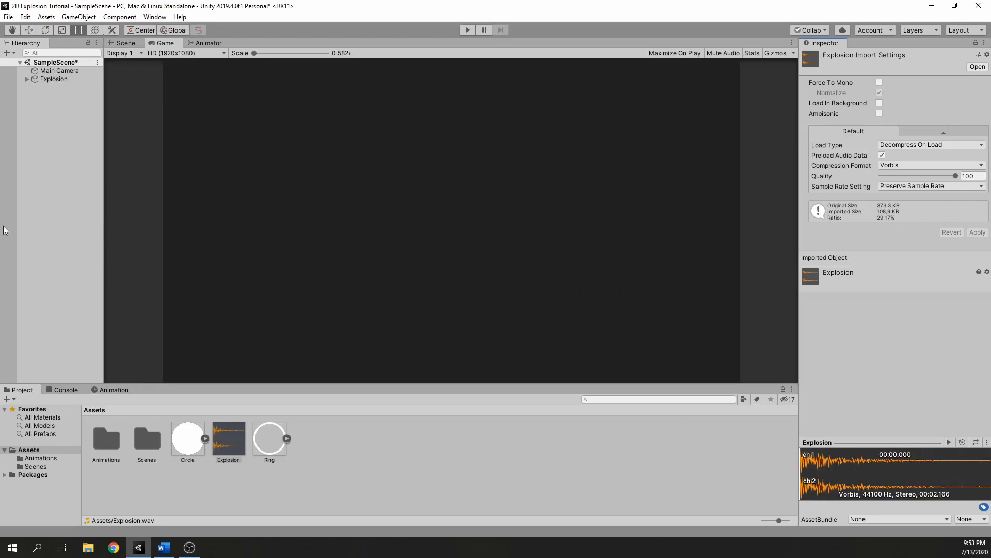
Set the volume of the Explosion object's Audio Source to 0.5.
left_click(70, 80)
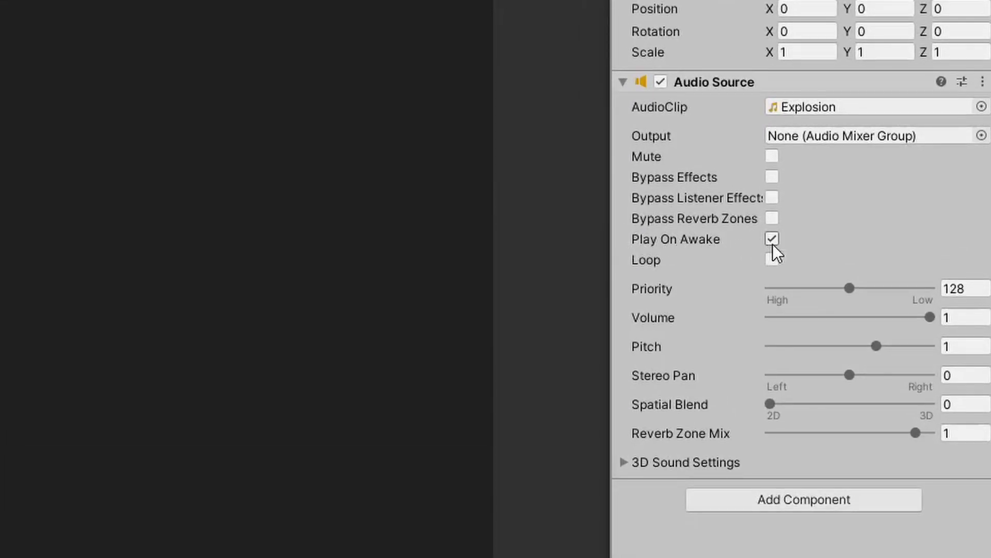
left_click(981, 317)
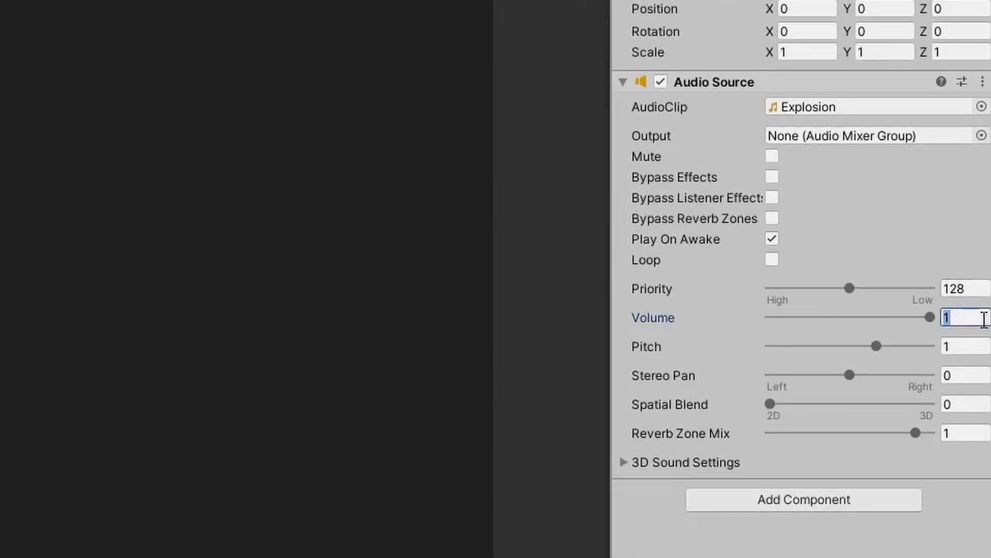
type("0.5")
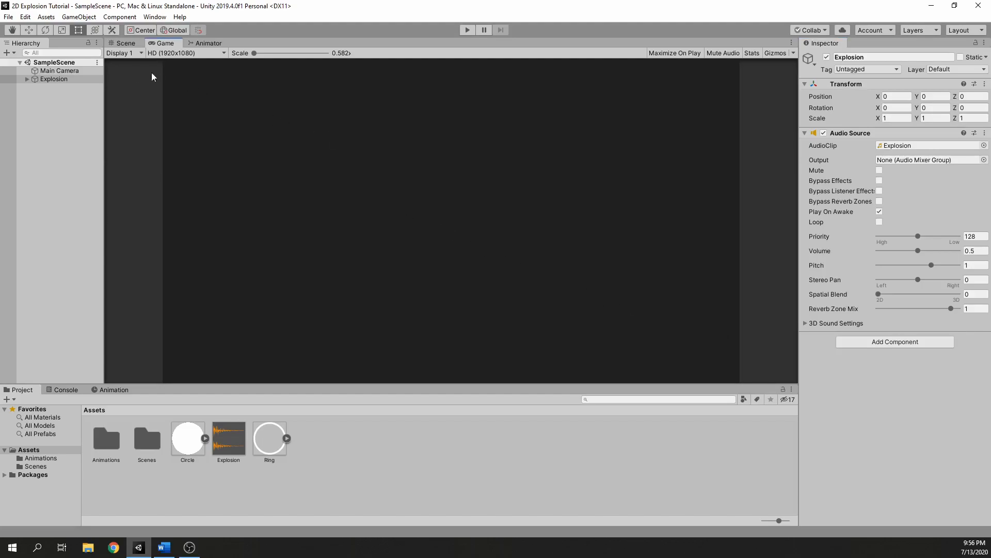
Create a new animation clip named Camera Shake for the Main Camera in the Animations folder.
left_click(83, 71)
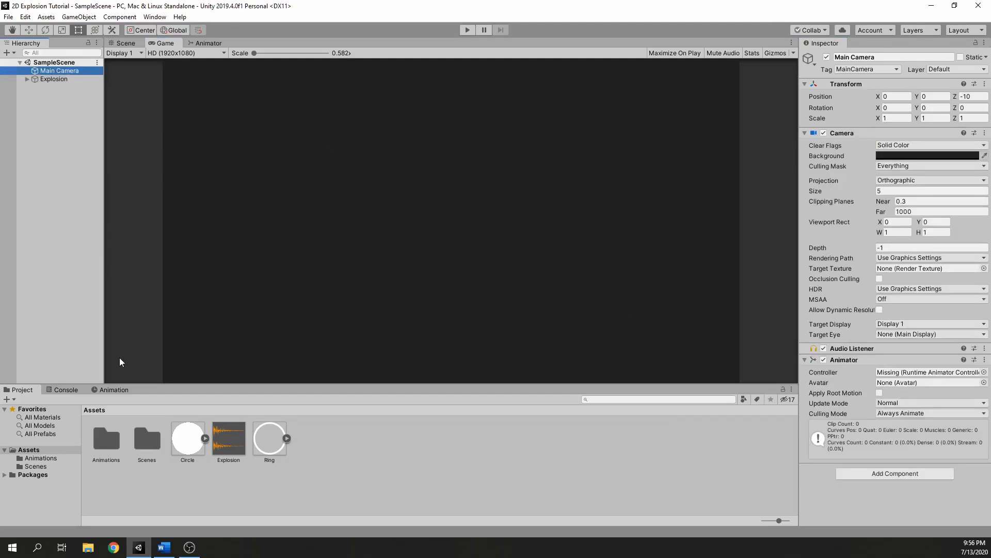
left_click(115, 390)
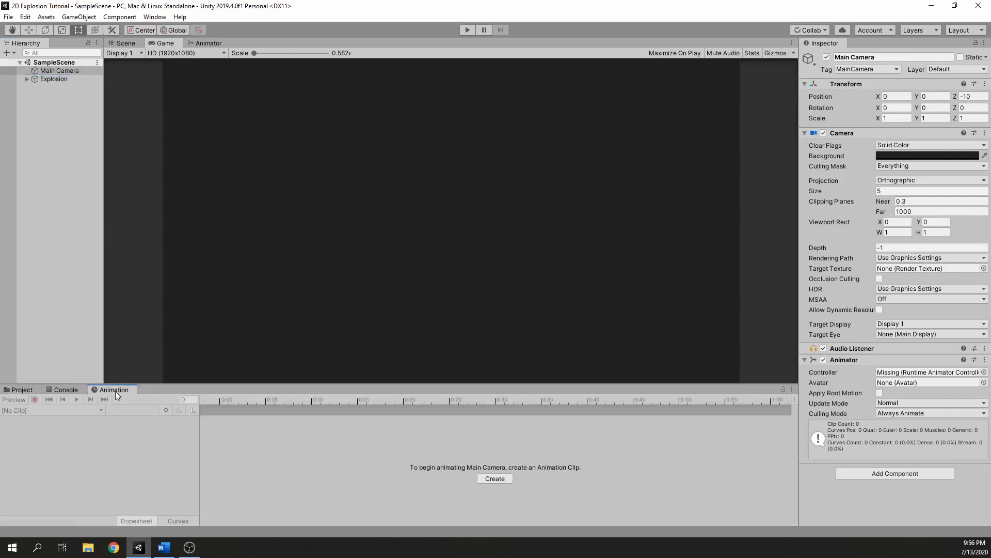
left_click(506, 478)
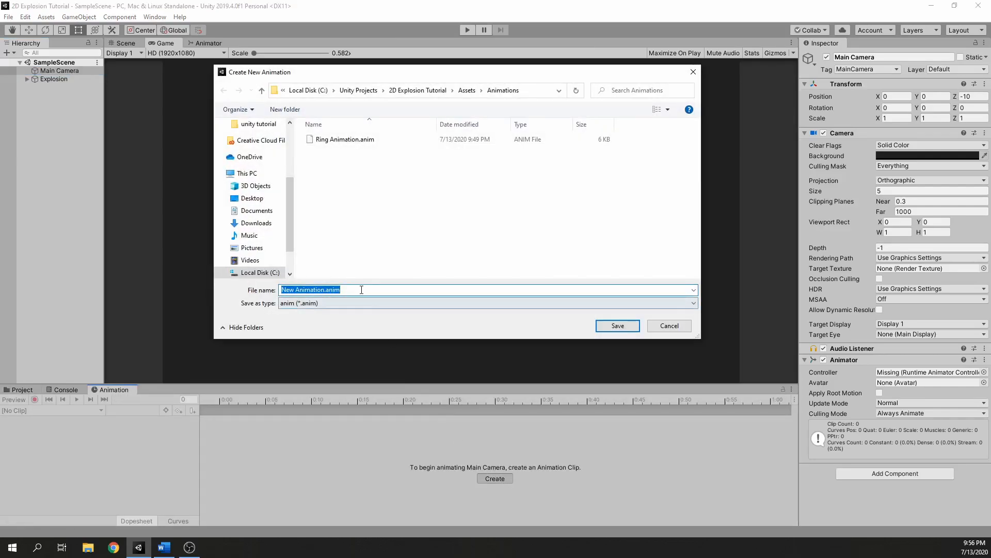
left_click(322, 289)
left_click_drag(323, 290, 269, 292)
type("Camera Shake")
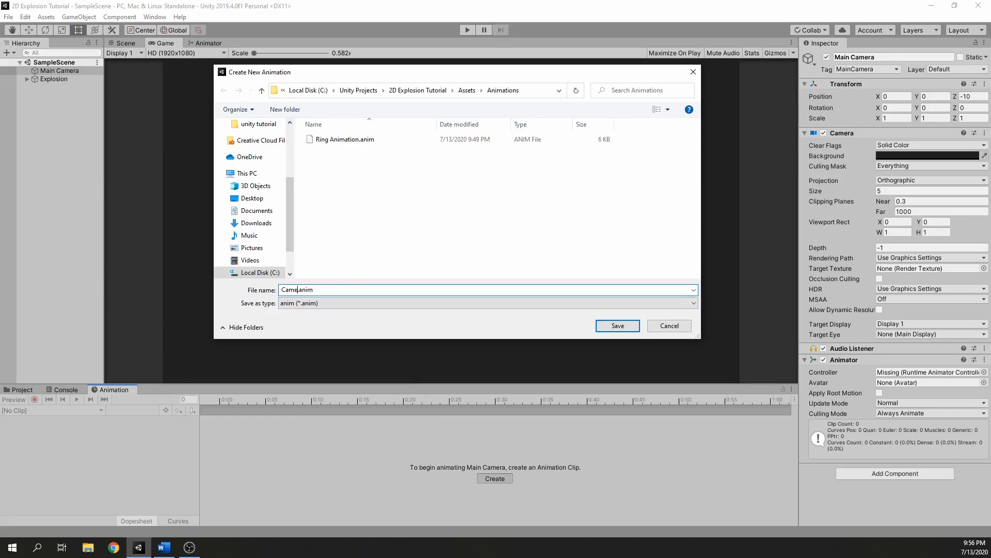
key("Return")
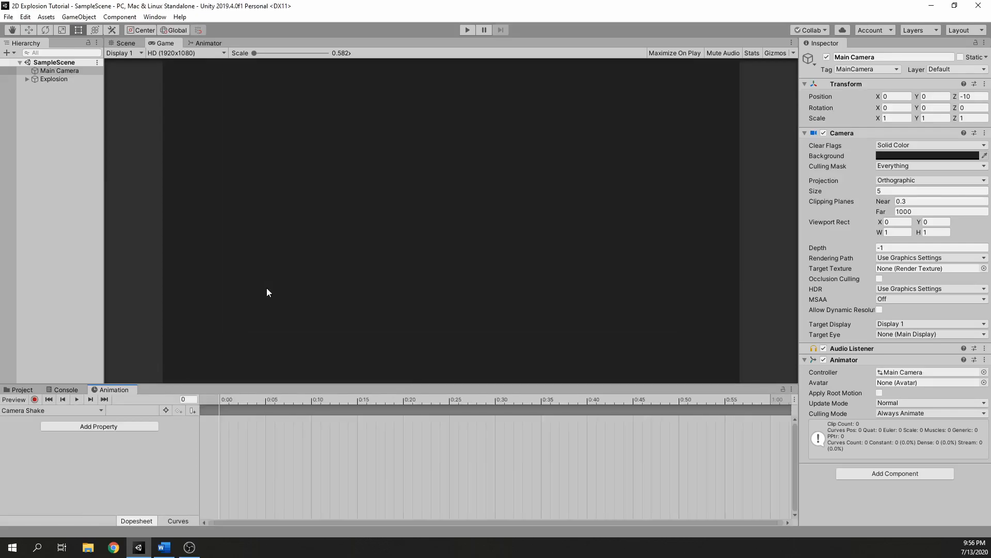
Start recording the Camera Shake clip and key the Main Camera's position at frame 3 to X 0.1, Y 0.1.
left_click(41, 398)
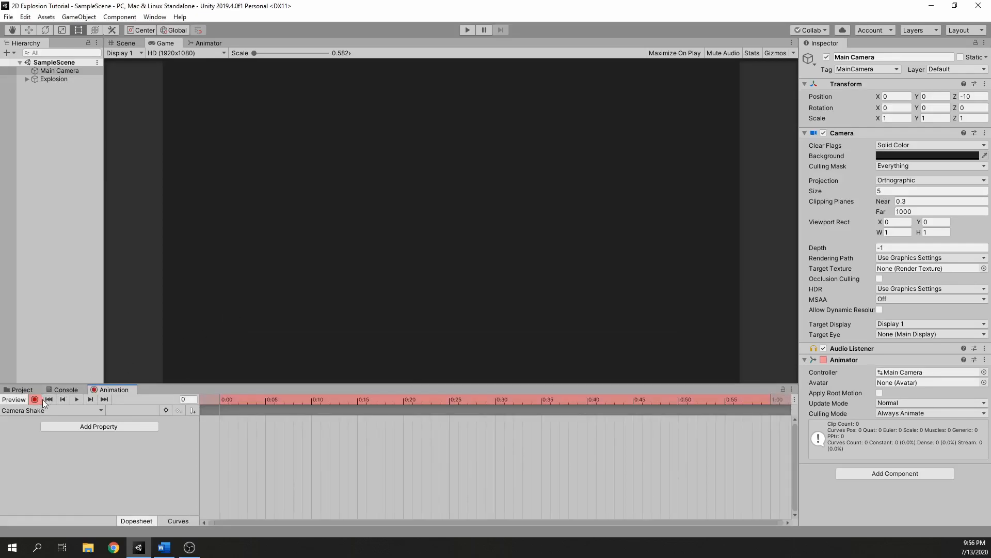
left_click(249, 401)
left_click(896, 97)
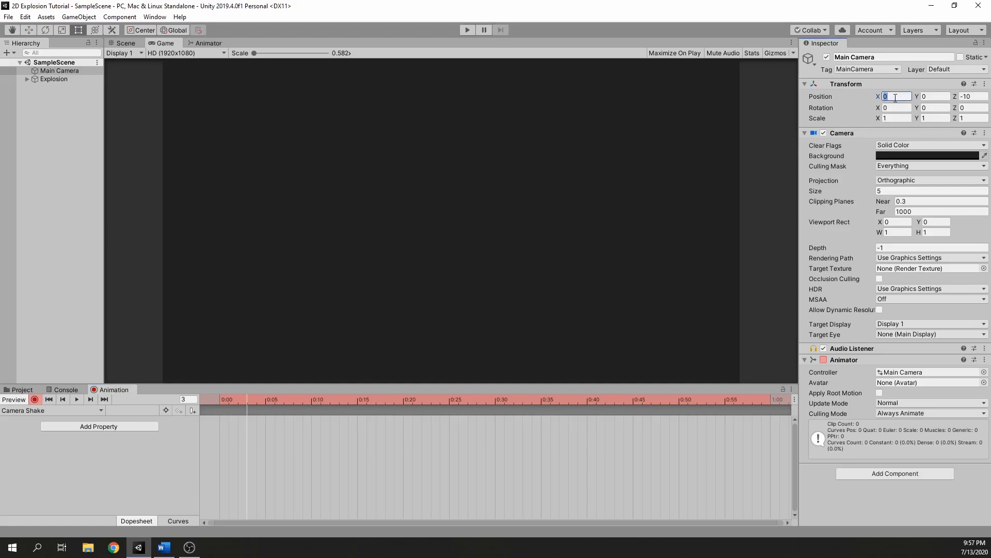
type("0.1")
key("Tab")
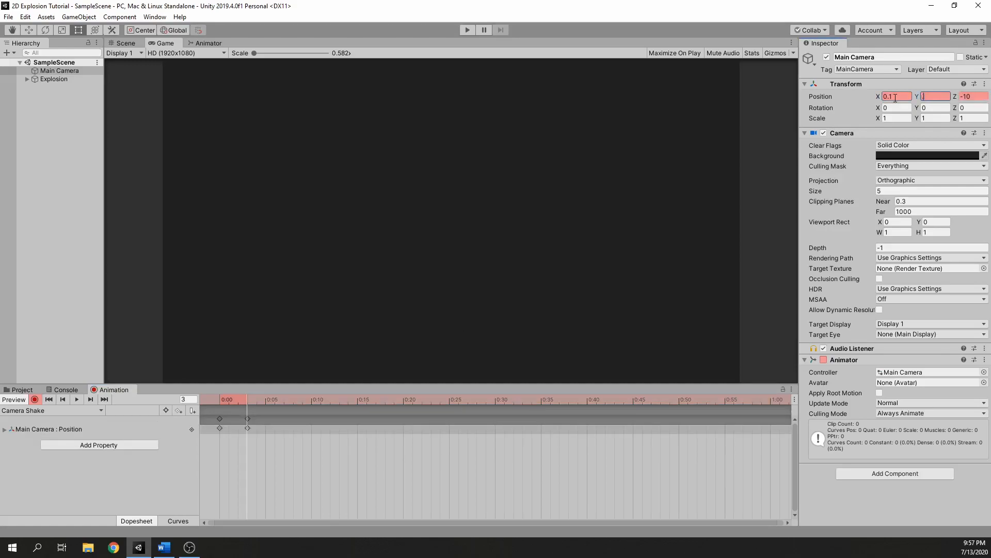
type(".1")
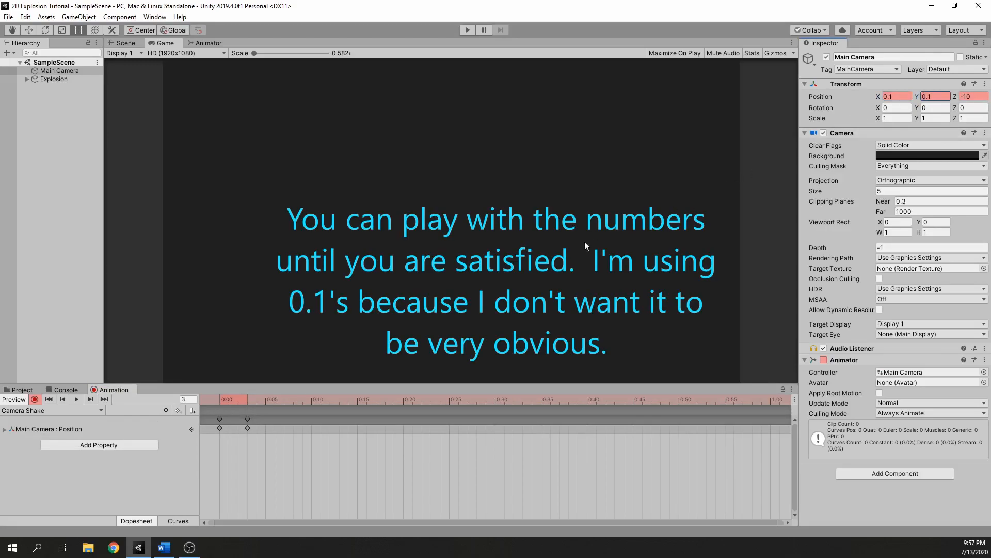
Key the Main Camera's position X to -0.1 at frame 6 and its position Y to -0.1 at frame 9.
left_click(275, 401)
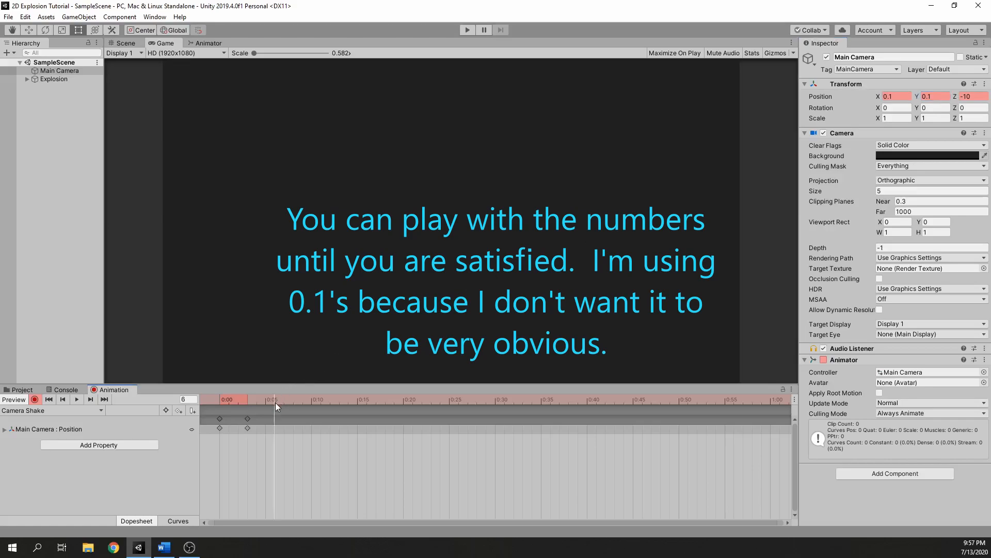
left_click(898, 97)
type("-")
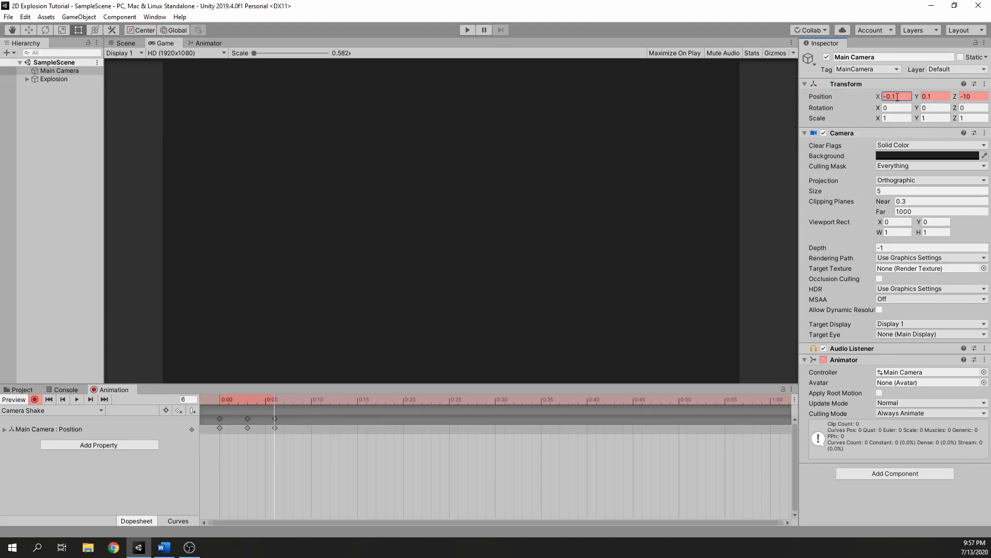
left_click(302, 401)
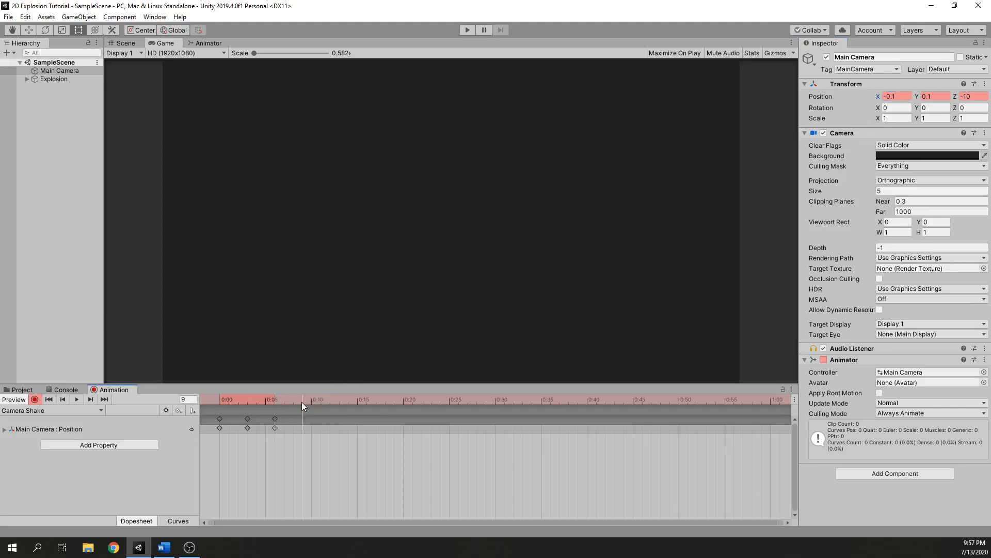
left_click(937, 96)
type("-")
Key the Main Camera's position at frame 12 to X 0, Y 0 and stop recording the clip.
left_click(331, 400)
left_click(901, 100)
type("0")
left_click(933, 97)
type("0")
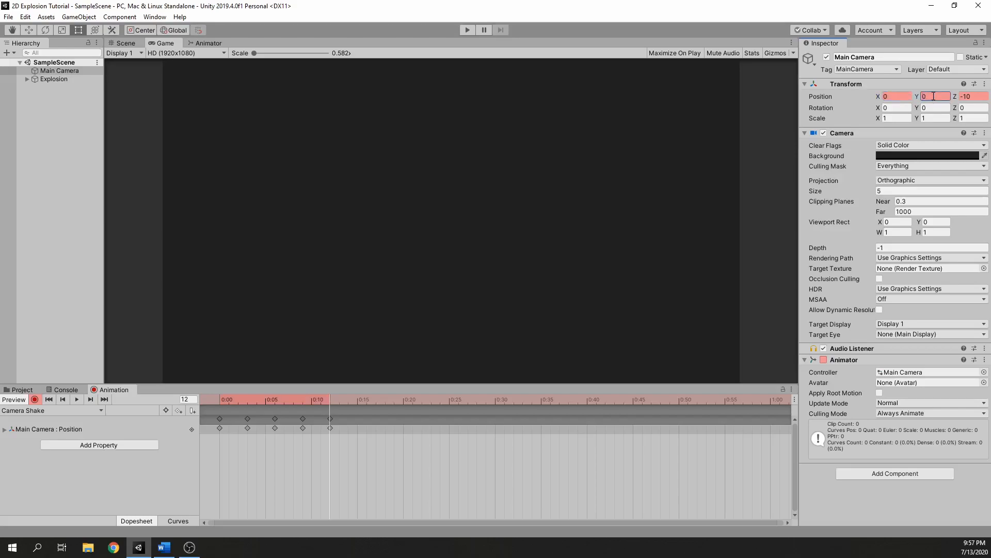
left_click(35, 399)
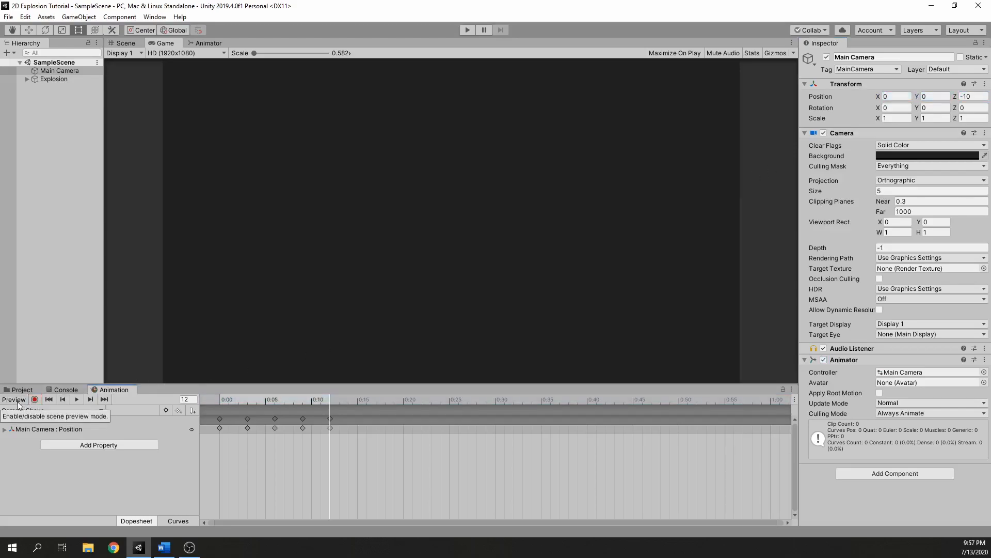
Turn off Loop Time for the Camera Shake clip in the Animations folder.
left_click(20, 391)
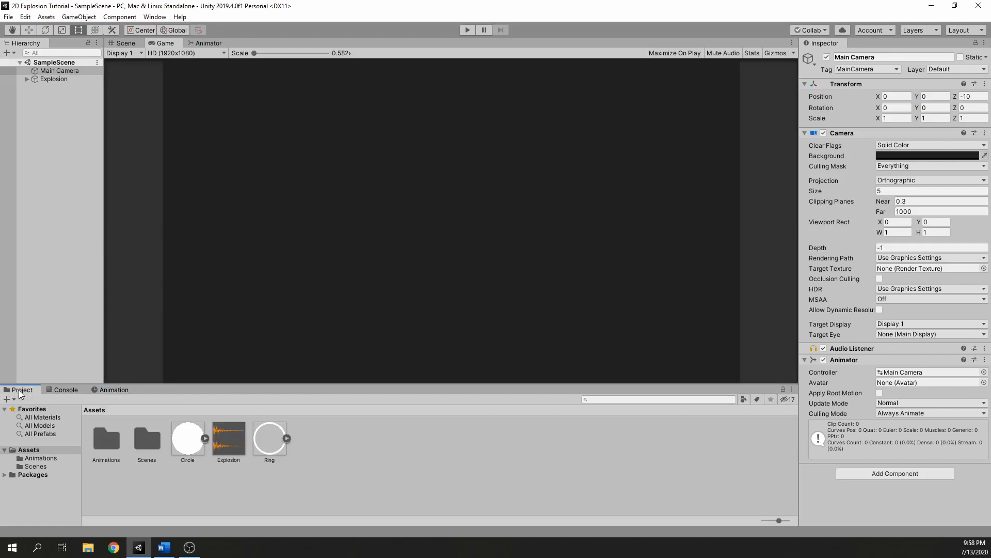
double_click(107, 439)
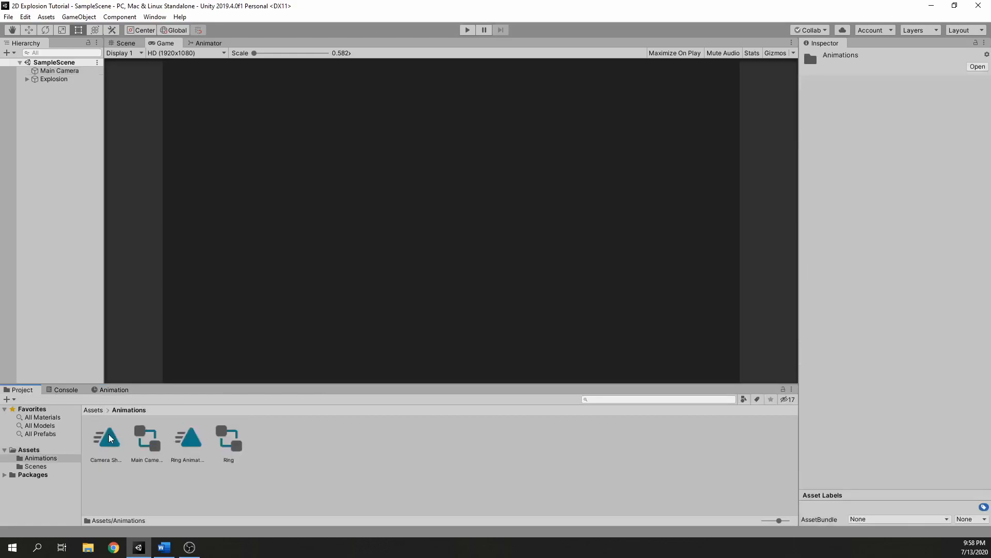
left_click(108, 438)
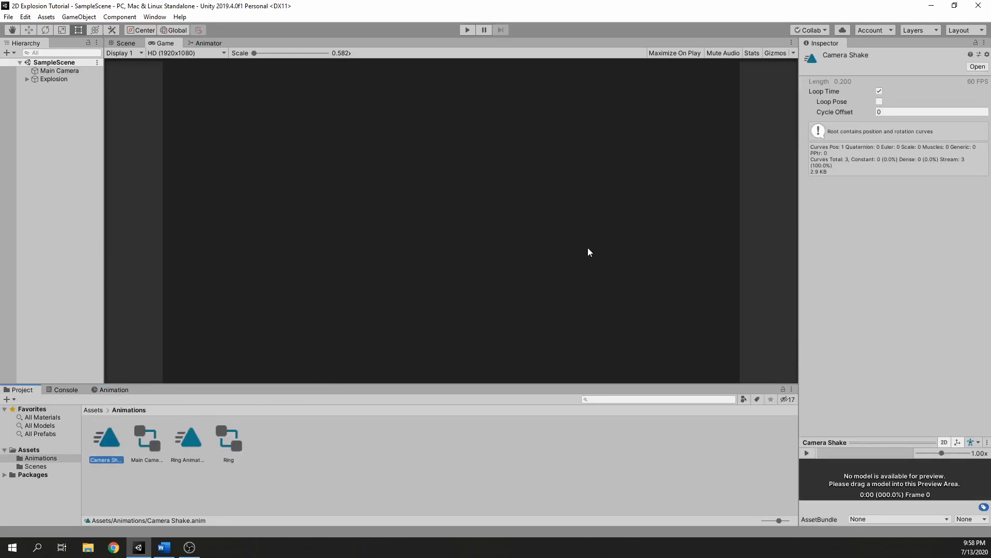
left_click(880, 91)
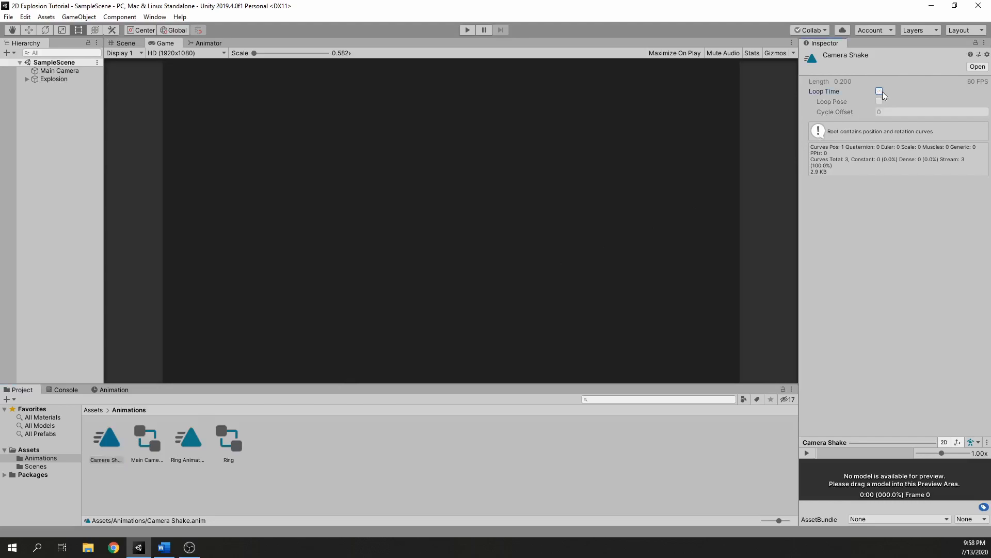
left_click(570, 117)
Start play mode paused, and resume it to watch the explosion together with the camera shake.
left_click(484, 30)
left_click(469, 30)
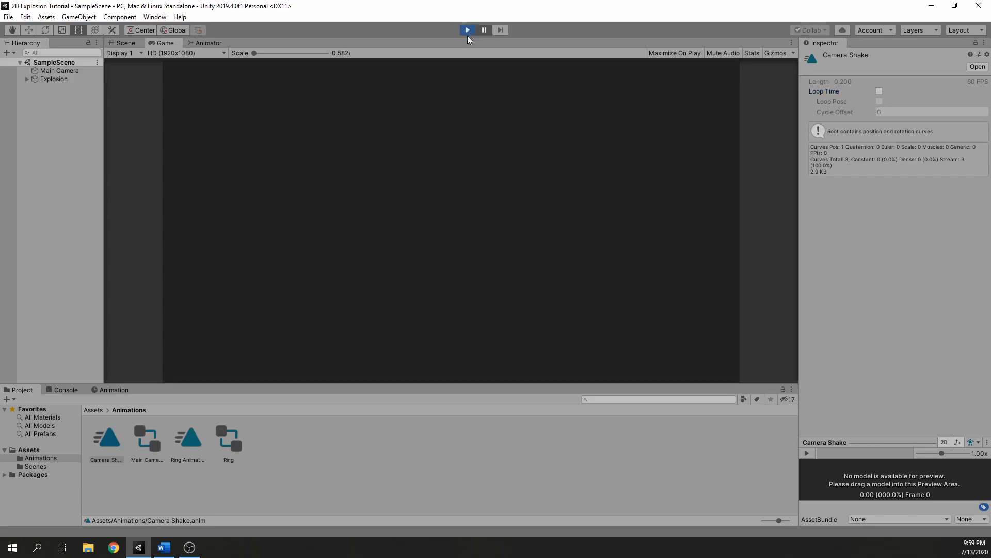
left_click(482, 30)
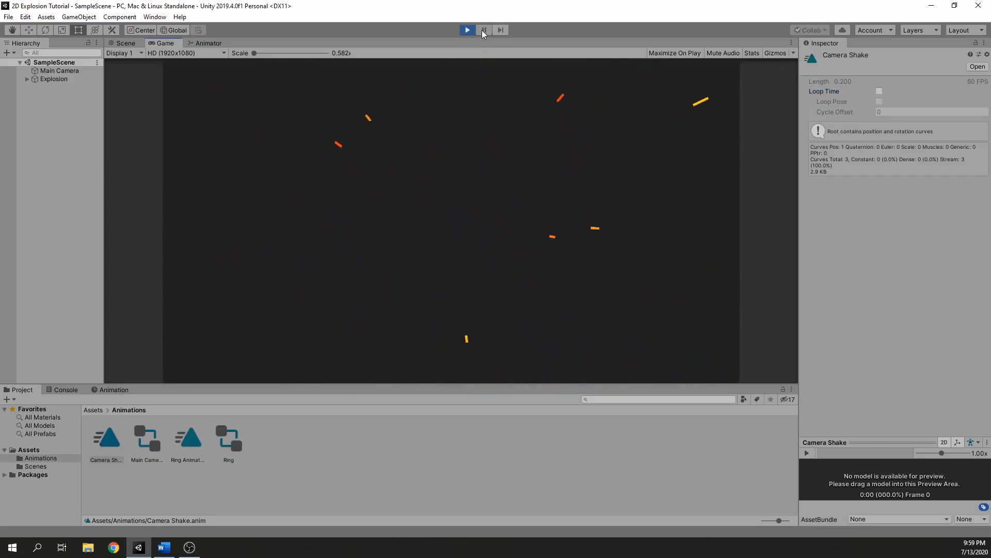